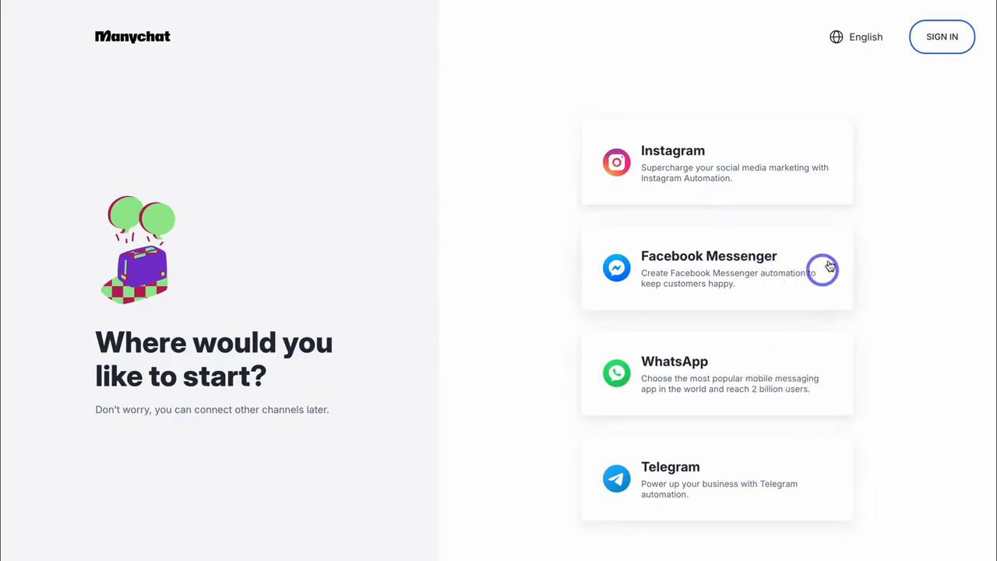
# Sign up with Instagram as the starting channel, continuing with Facebook and granting the requested account access.
pyautogui.click(786, 185)
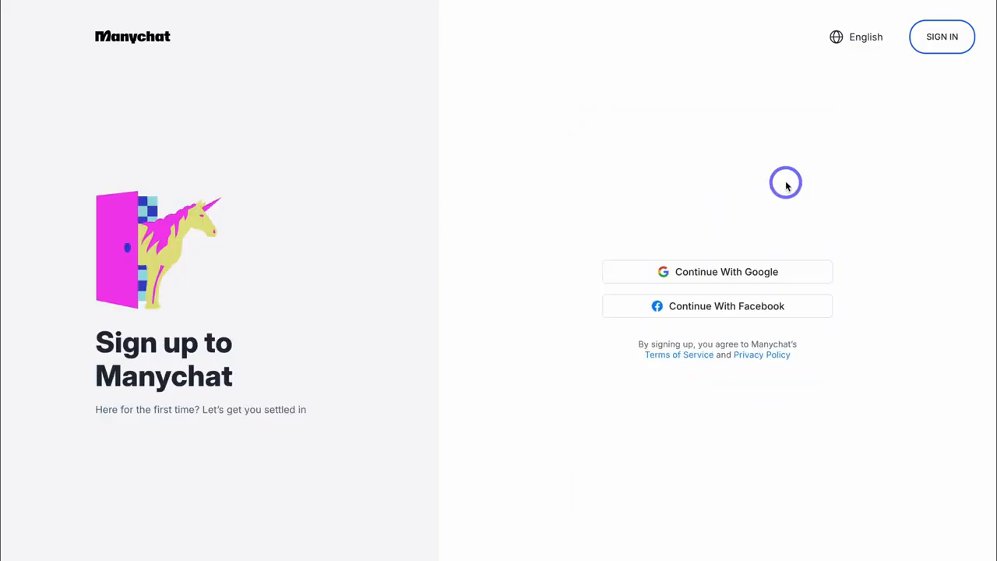
pyautogui.click(821, 311)
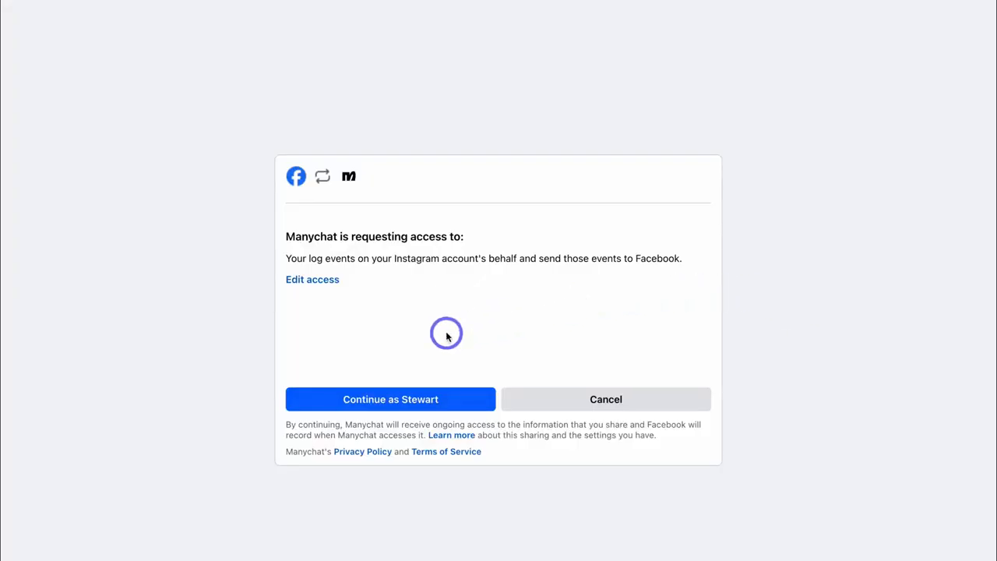
pyautogui.click(386, 399)
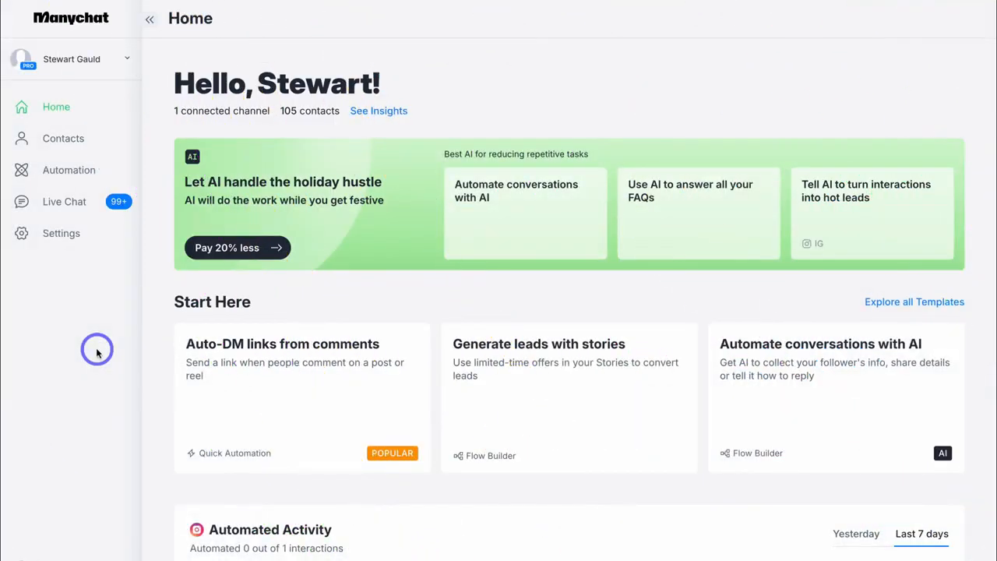
# Review the Instagram and Messenger channel pages in the account settings.
pyautogui.click(94, 233)
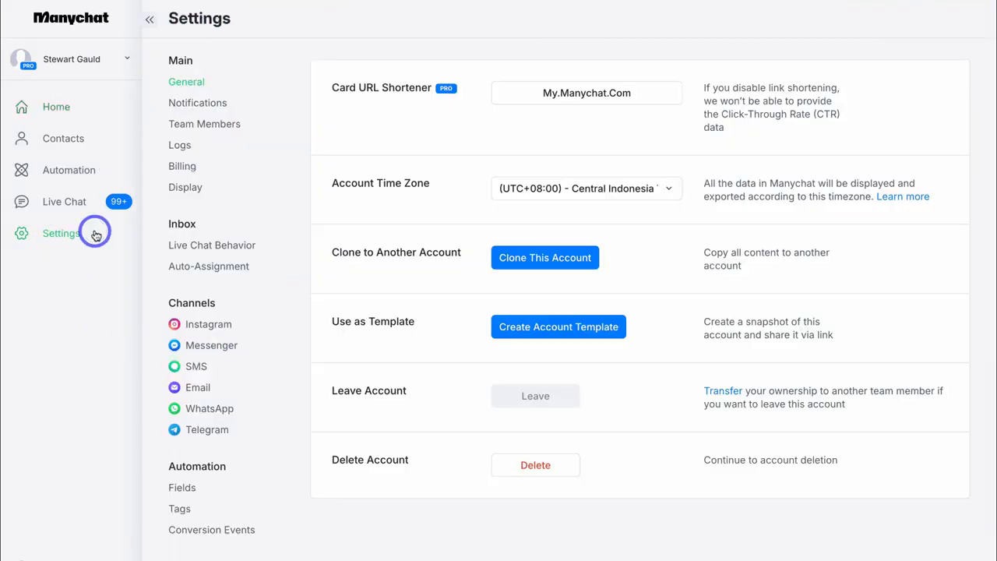
pyautogui.click(207, 324)
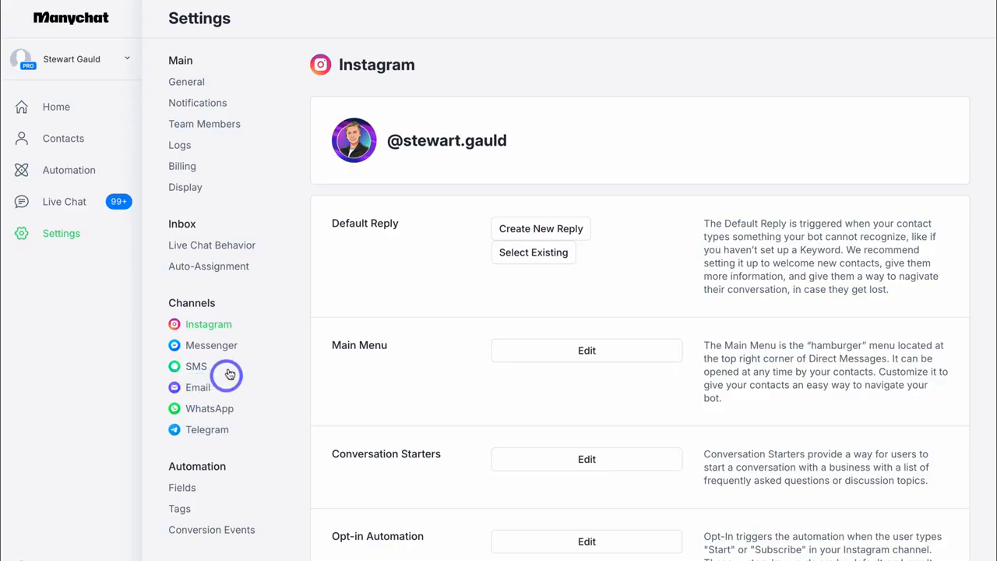
pyautogui.click(210, 347)
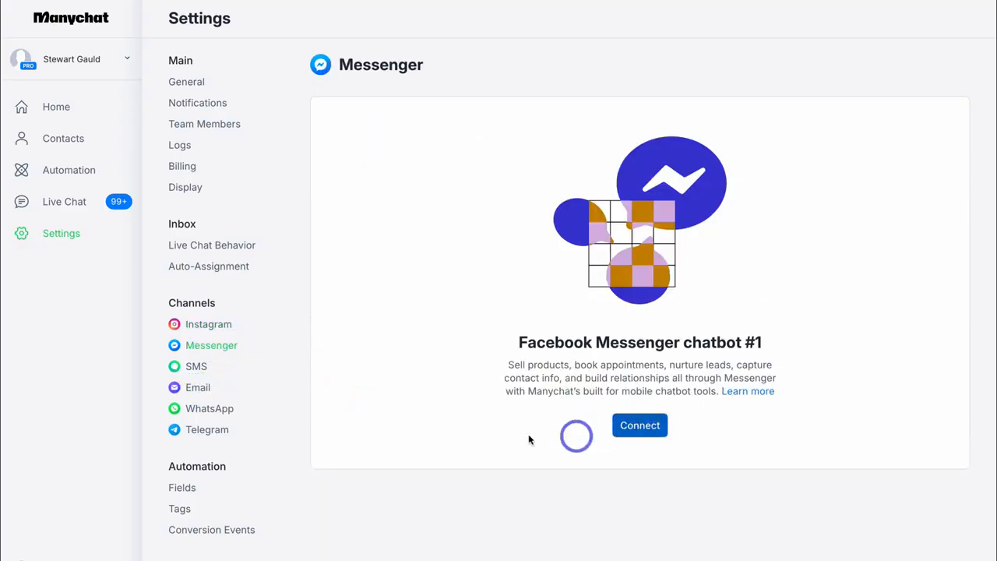
# Look through the Home, Contacts, Automation and Live Chat sections, including the note option of a conversation.
pyautogui.click(69, 112)
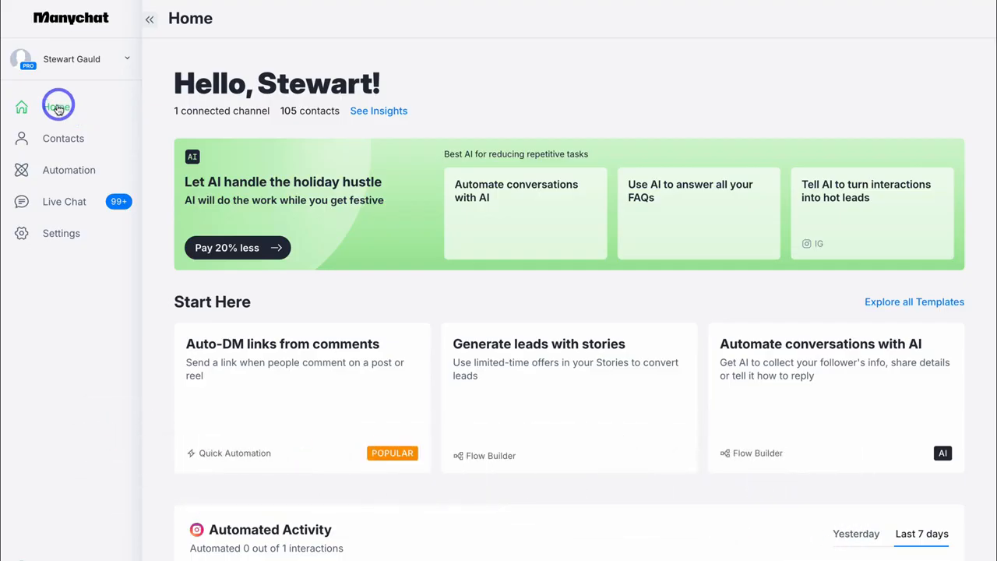
pyautogui.click(94, 142)
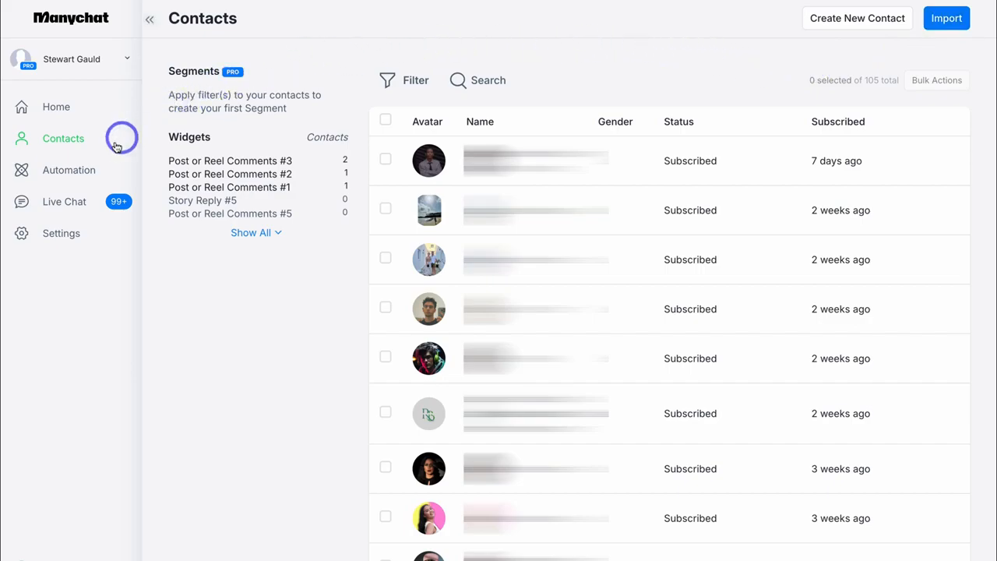
pyautogui.click(111, 167)
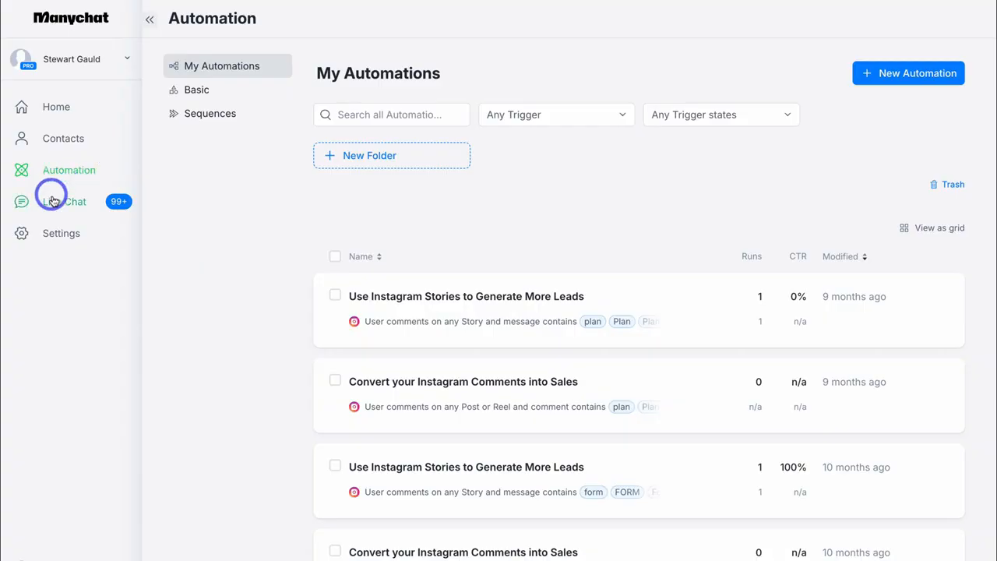
pyautogui.click(63, 205)
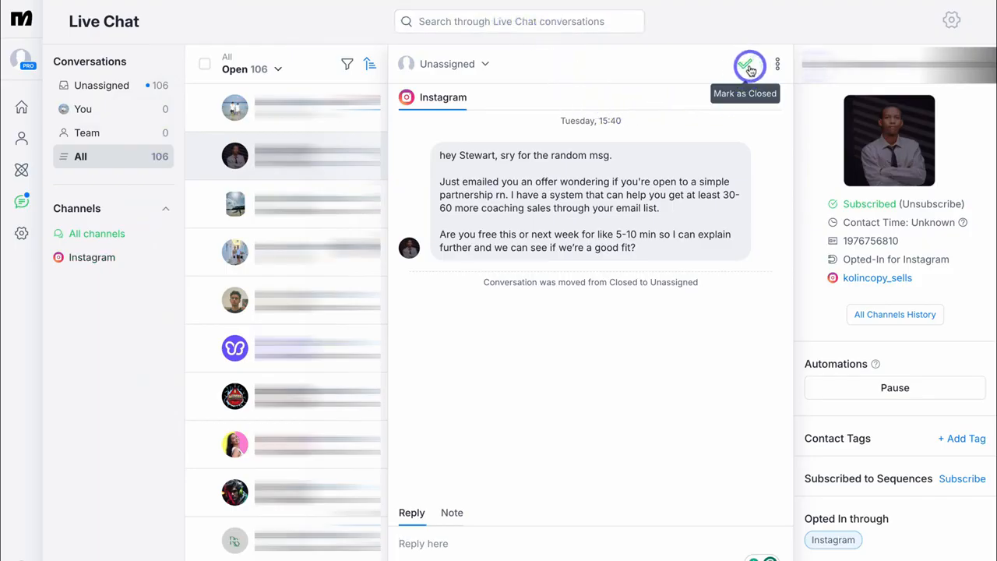
pyautogui.click(453, 521)
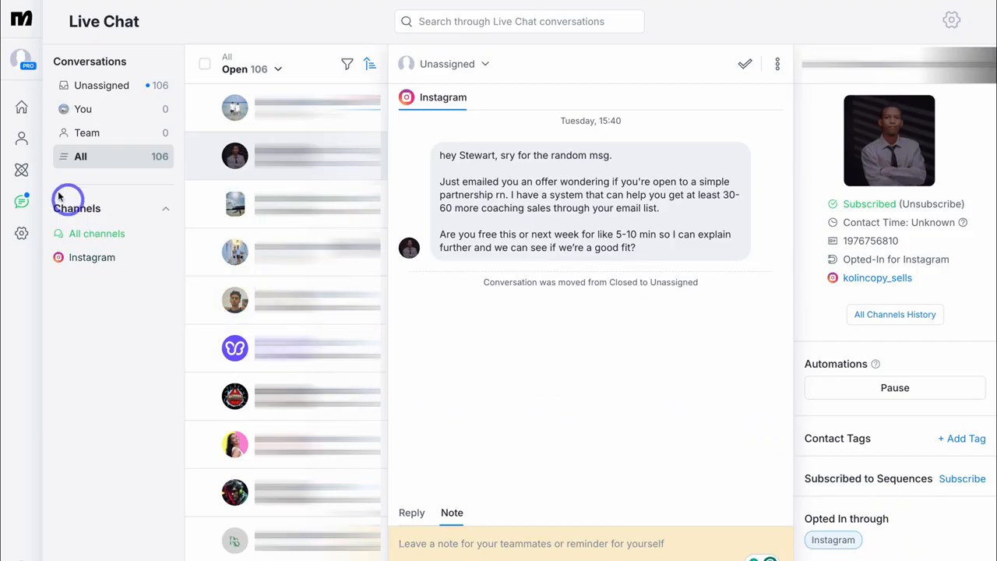
# Create a new automation from the ready-made "Auto-DM links from comments" template.
pyautogui.click(23, 170)
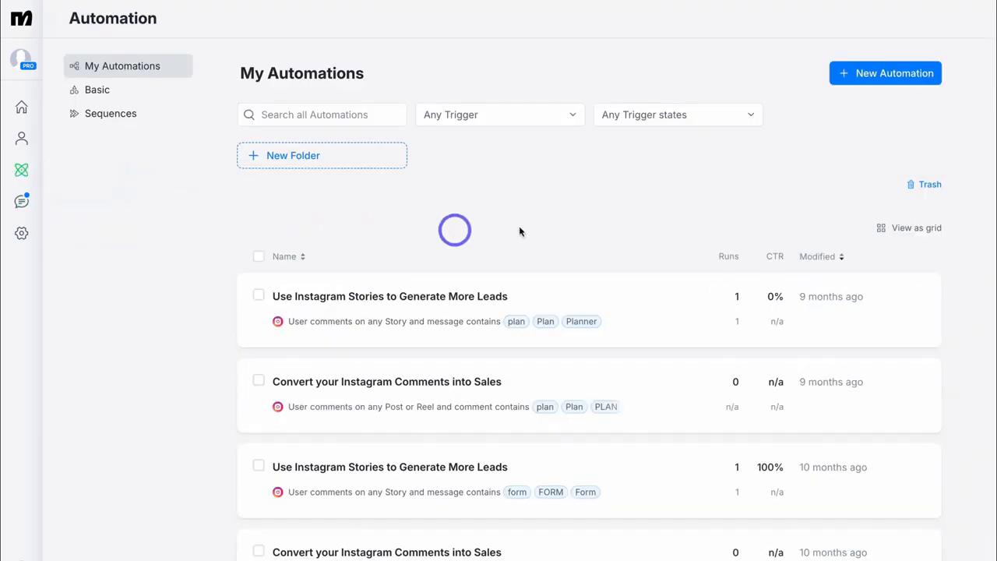
pyautogui.click(860, 73)
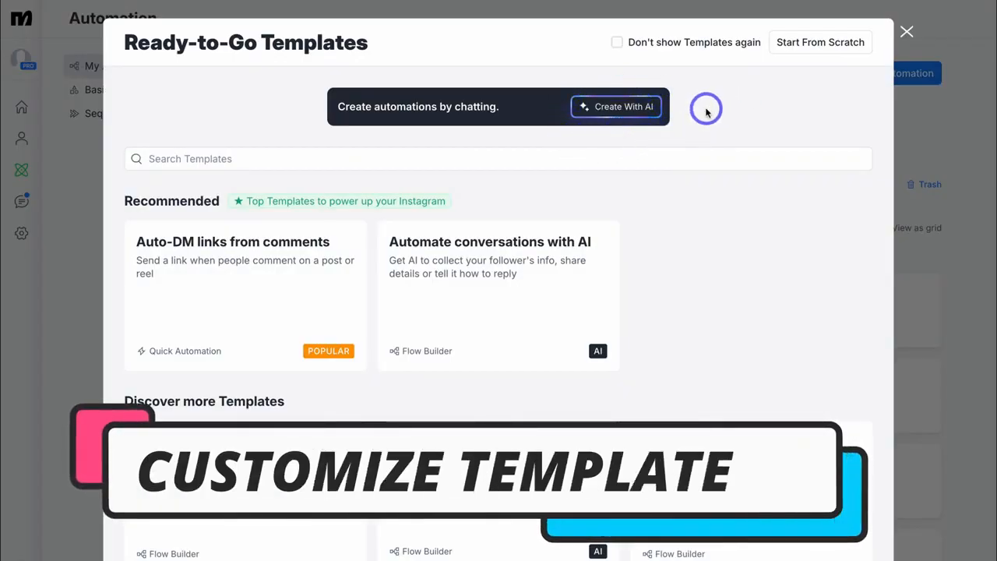
pyautogui.scroll(-3, 480, 292)
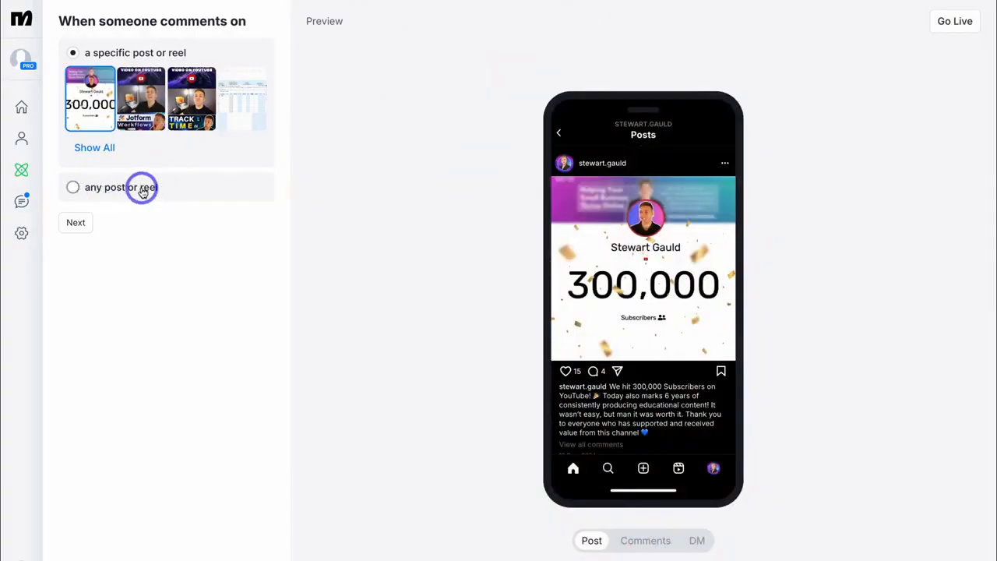
# Trigger the automation when a comment on the Jotform Workflows post contains the word "workflow".
pyautogui.click(140, 111)
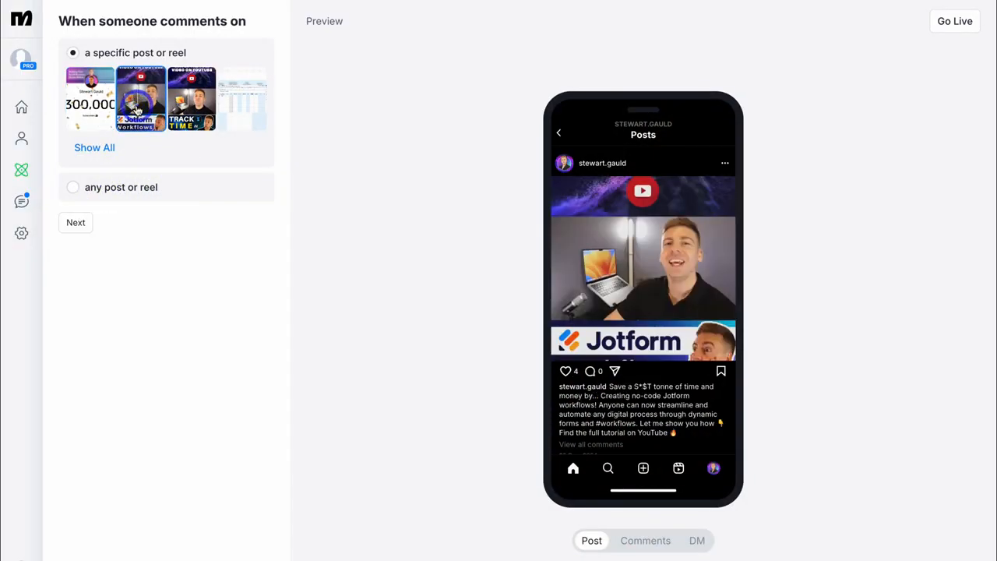
pyautogui.click(73, 221)
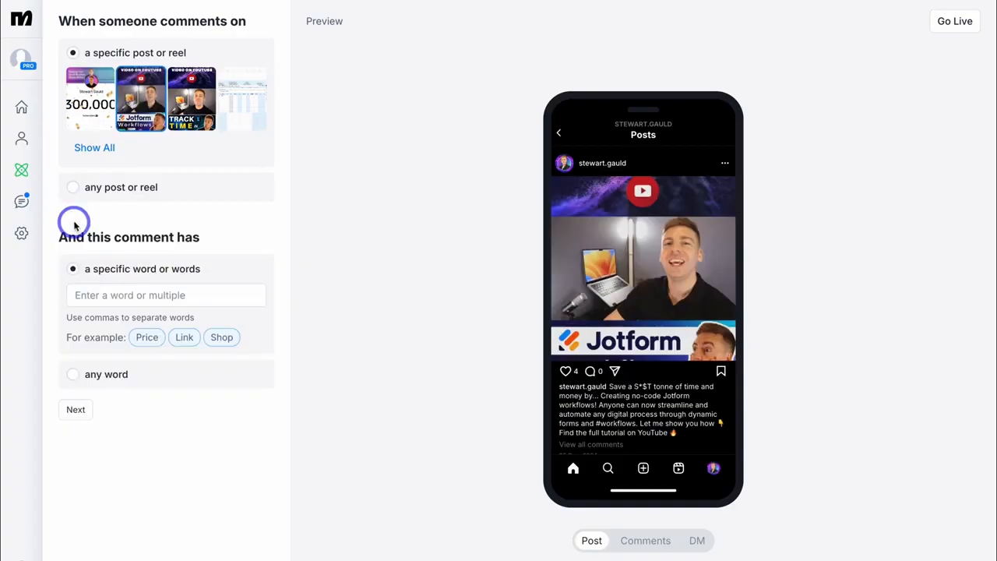
pyautogui.click(88, 297)
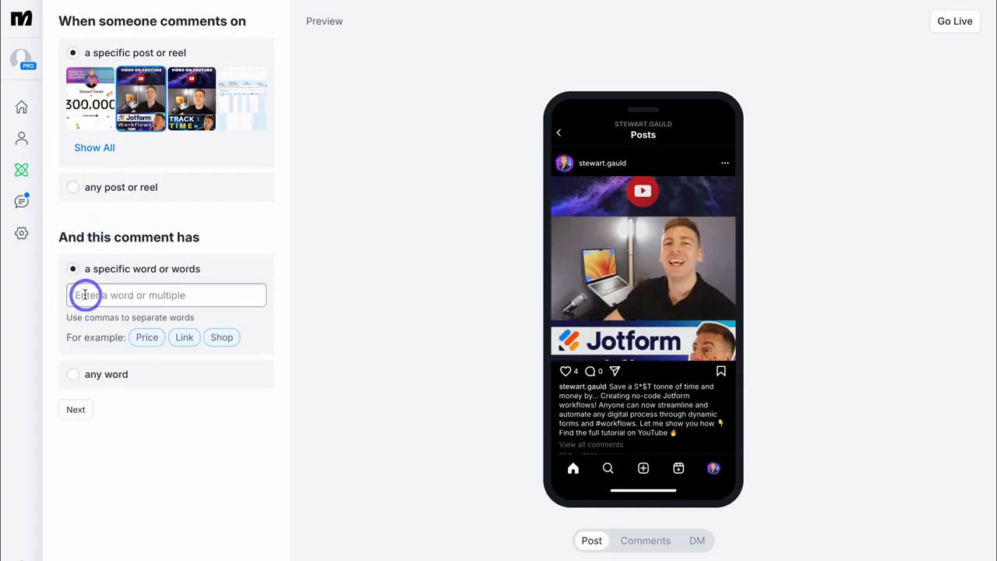
pyautogui.write('workflow')
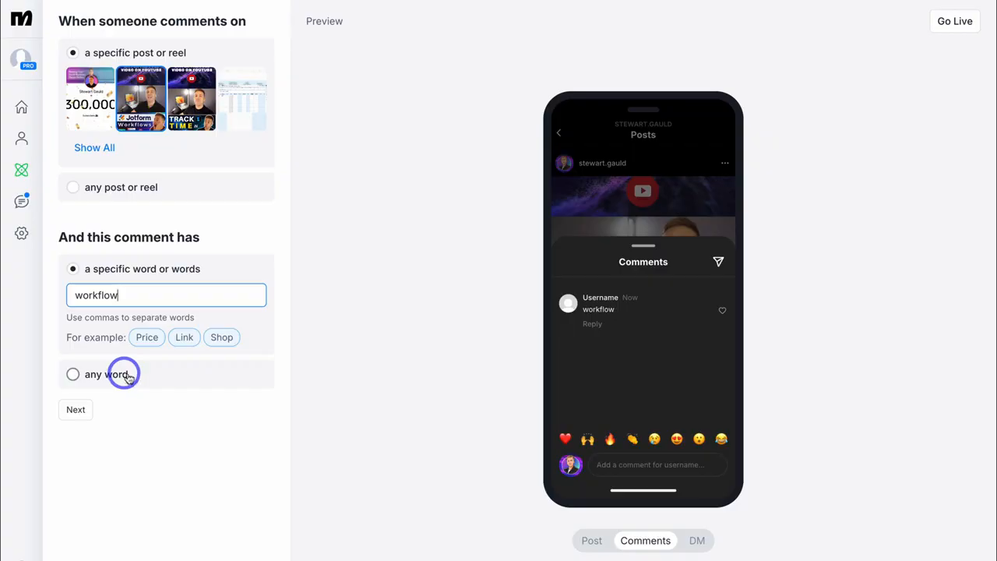
pyautogui.click(75, 410)
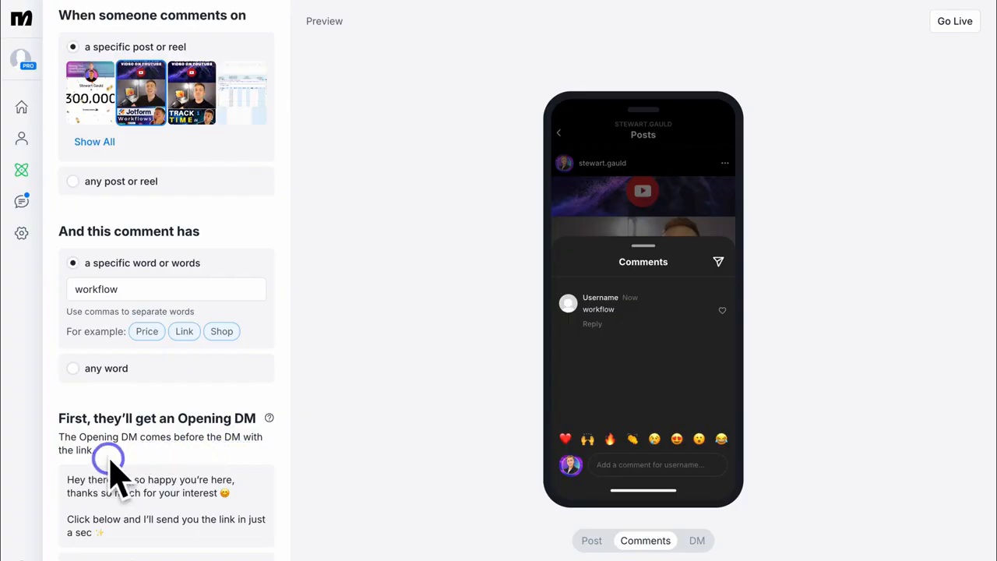
pyautogui.click(125, 527)
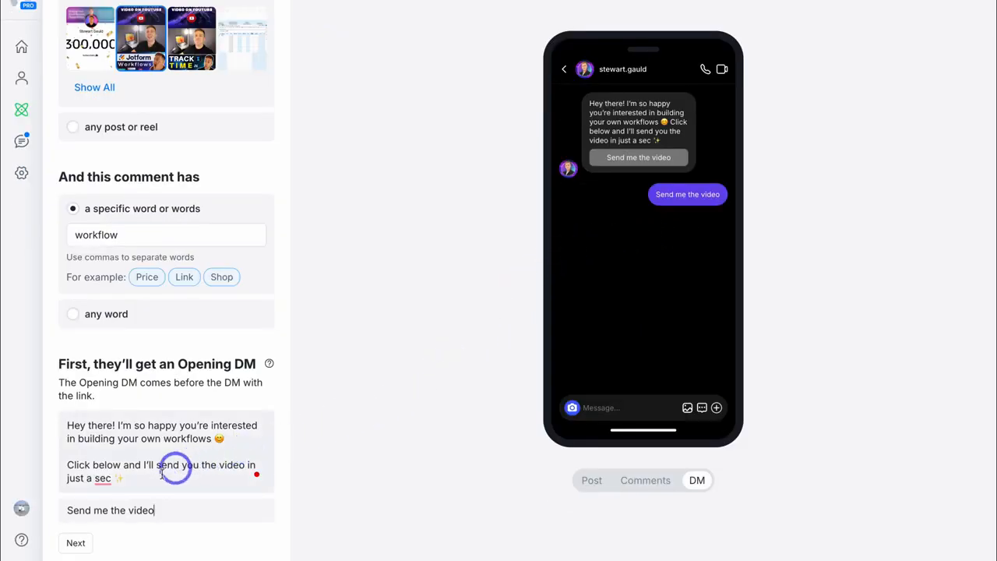
pyautogui.click(76, 543)
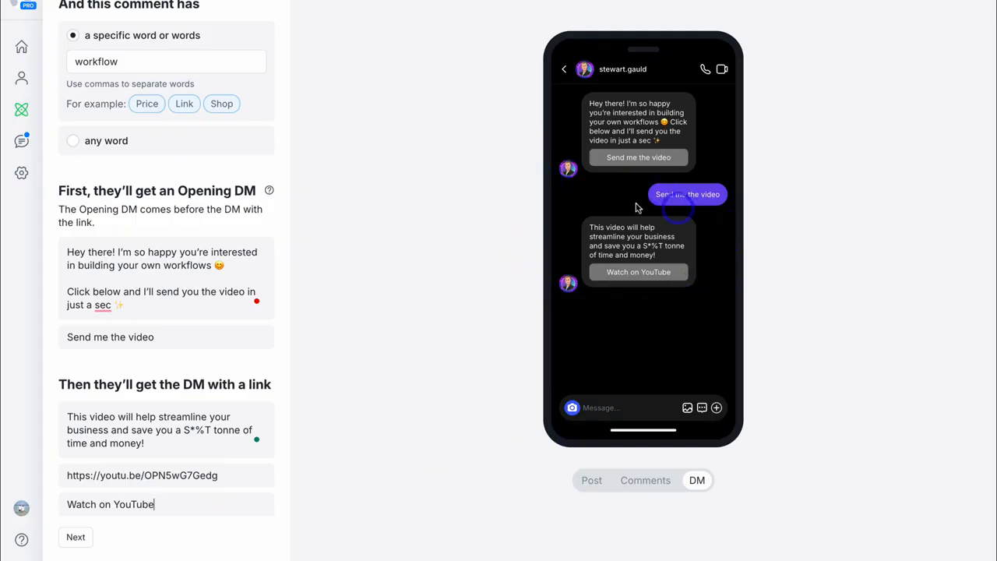
pyautogui.click(72, 536)
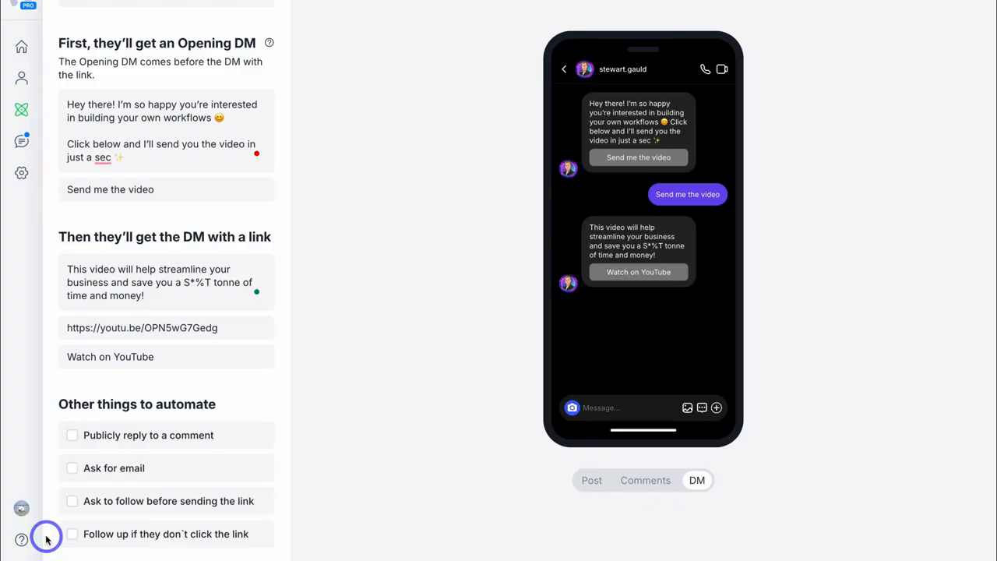
# Enable asking for the commenter's email with a message about exclusive content, and set the automation live.
pyautogui.click(72, 468)
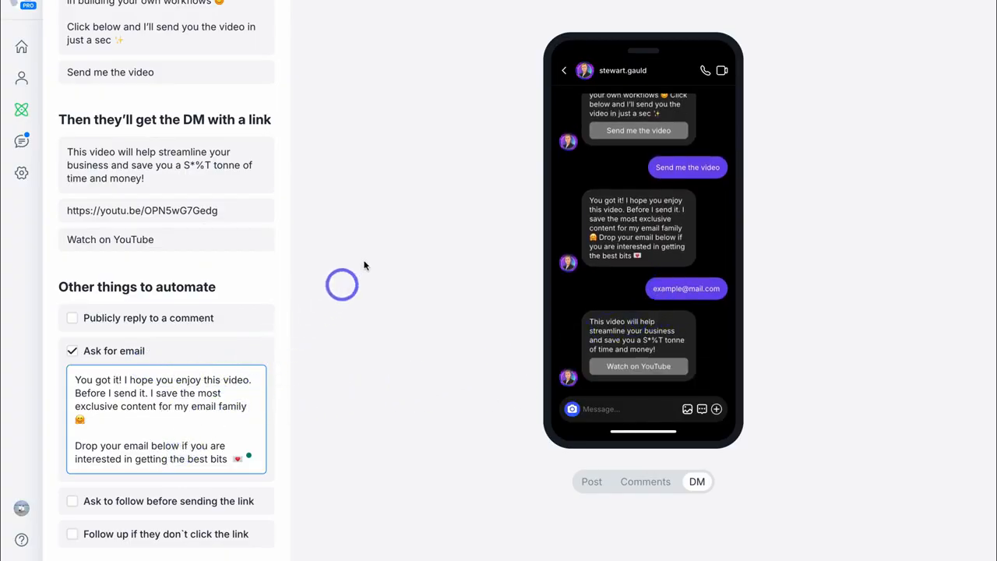
pyautogui.click(953, 26)
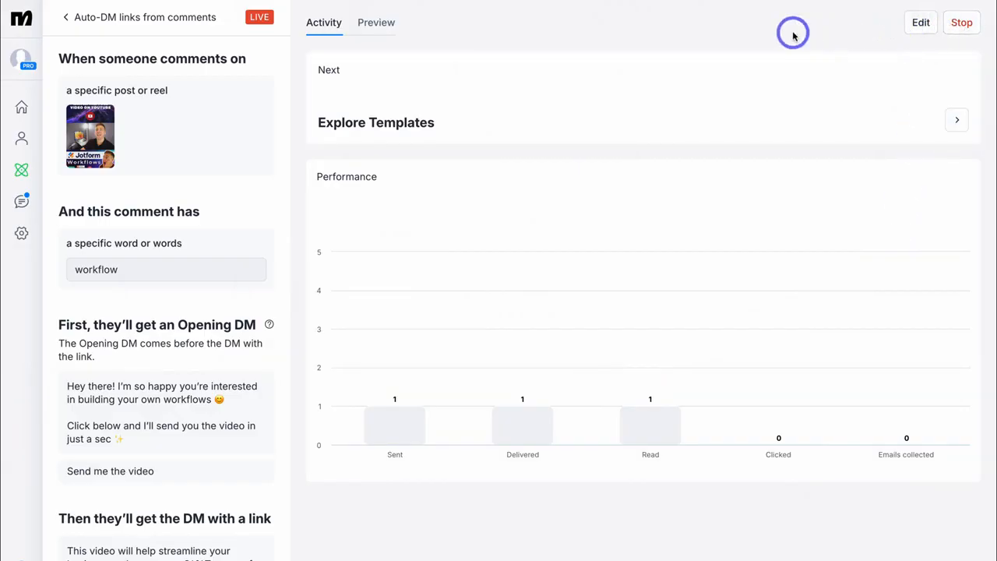
# Return to the automations list and start a new automation from scratch.
pyautogui.click(69, 17)
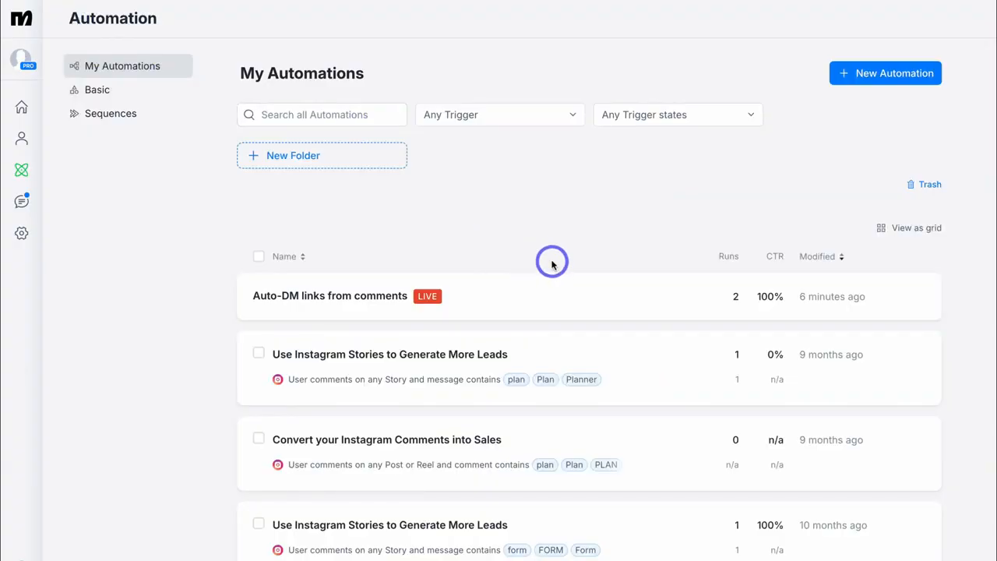
pyautogui.click(890, 74)
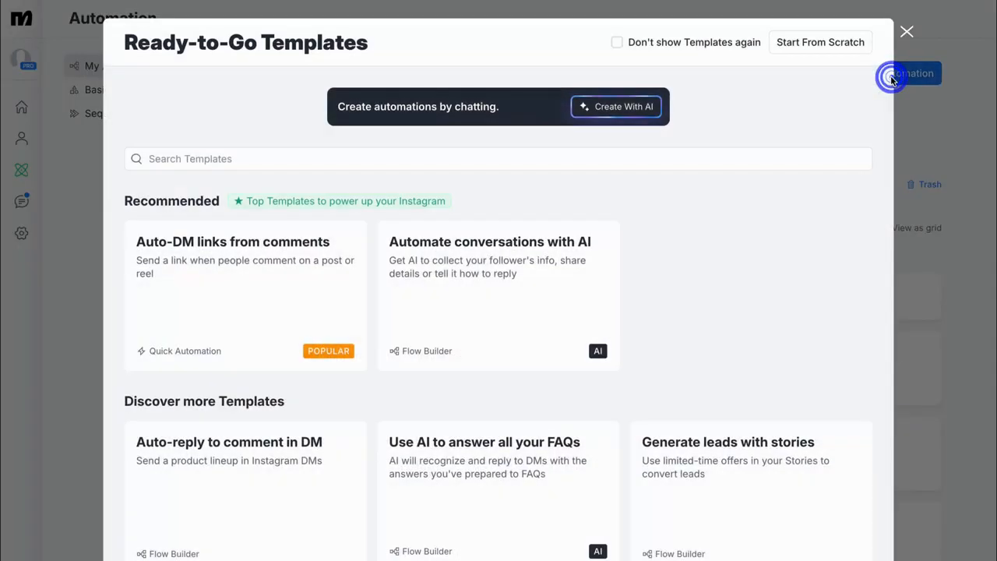
pyautogui.click(802, 46)
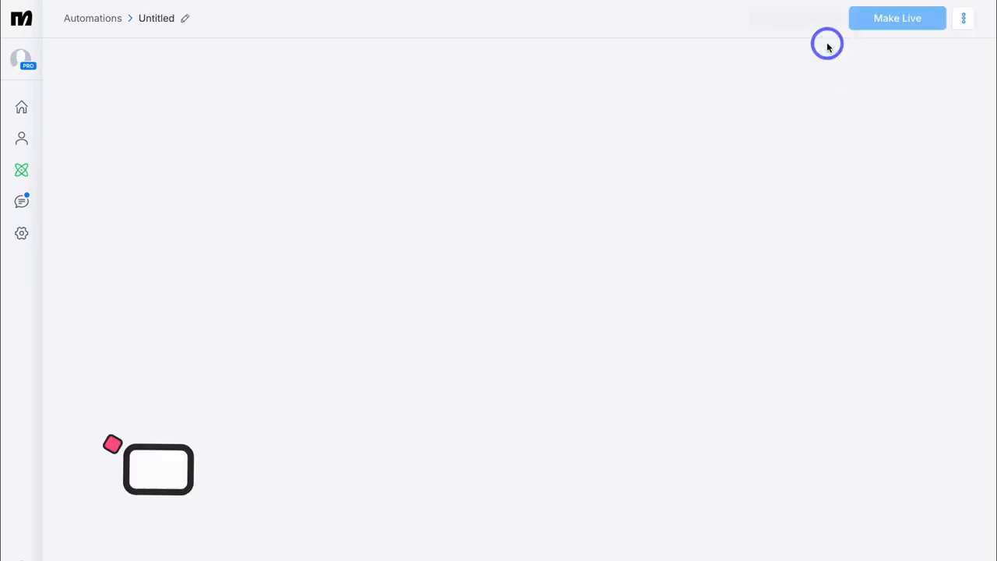
pyautogui.moveTo(743, 179); pyautogui.dragTo(504, 196)
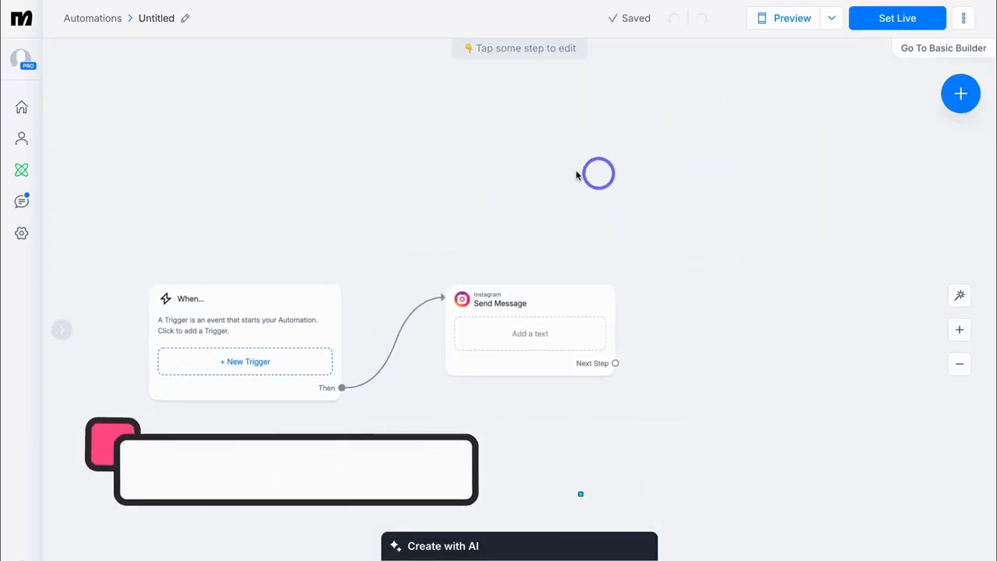
# Add a trigger for user comments on a Post or Reel, applied to All Posts or Reels.
pyautogui.click(256, 364)
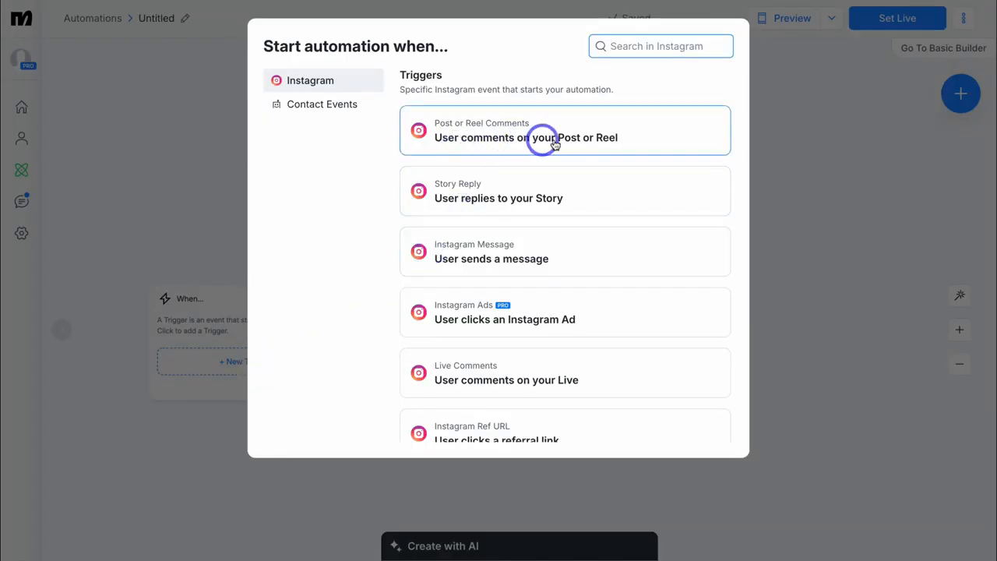
pyautogui.click(637, 137)
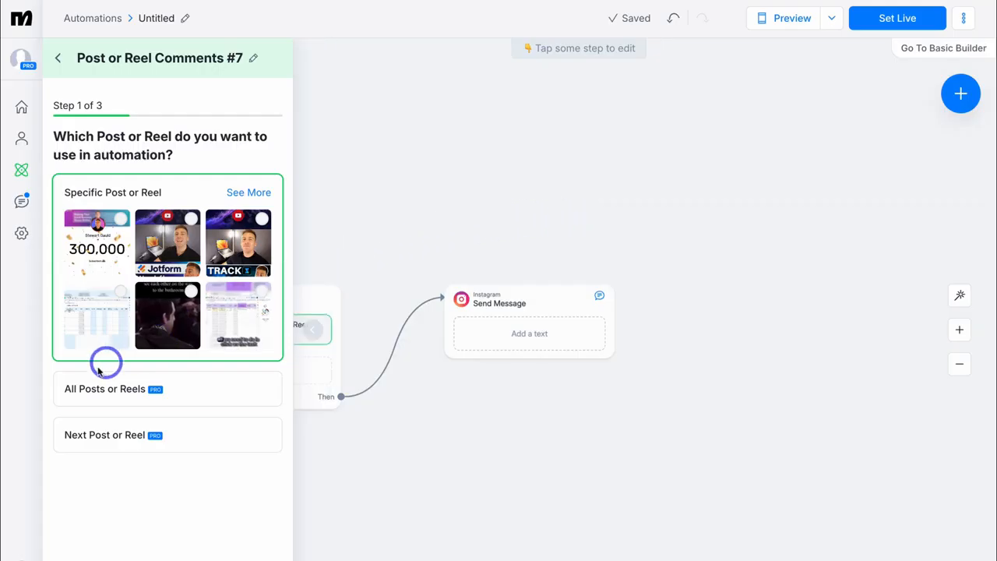
pyautogui.click(191, 394)
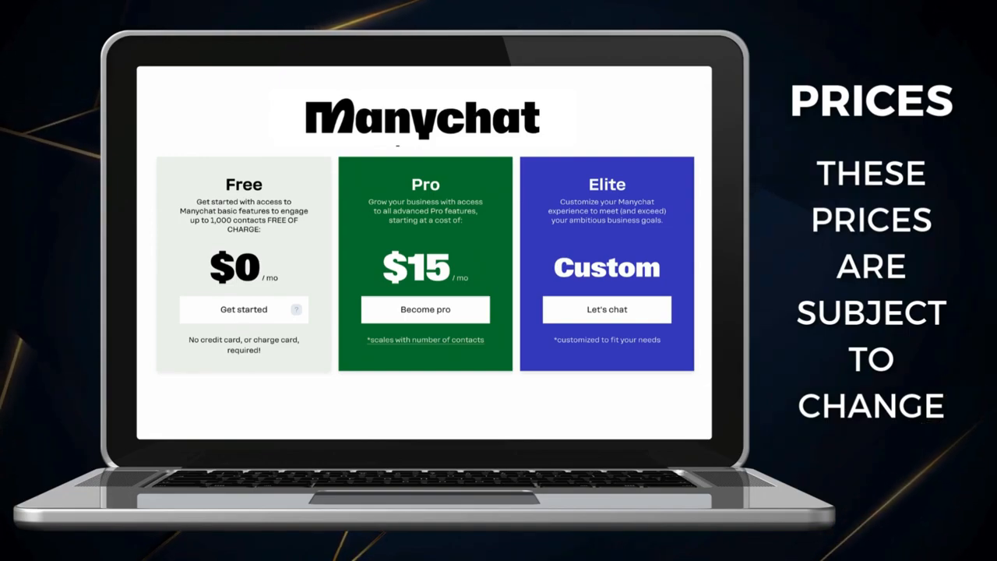
pyautogui.click(191, 396)
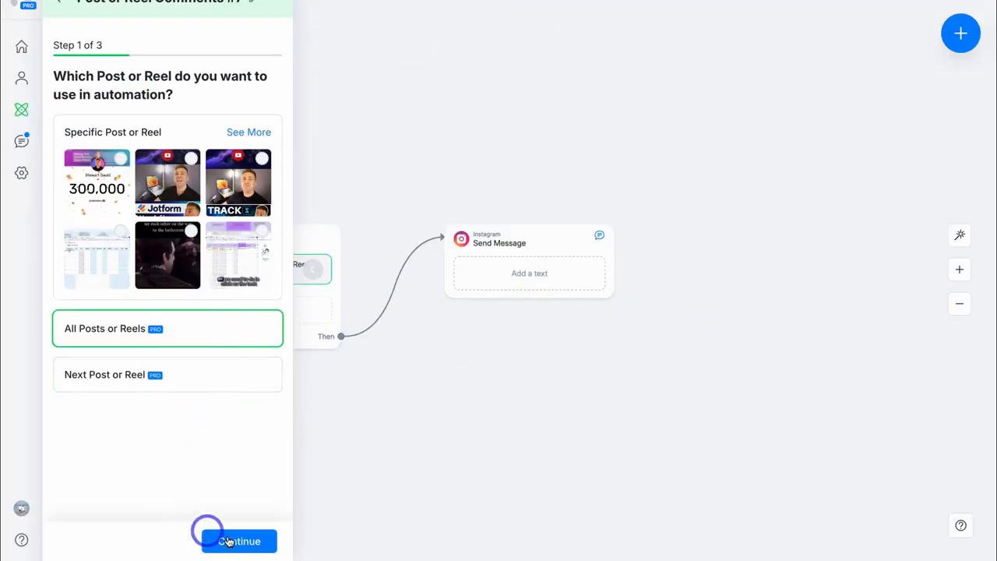
pyautogui.click(238, 542)
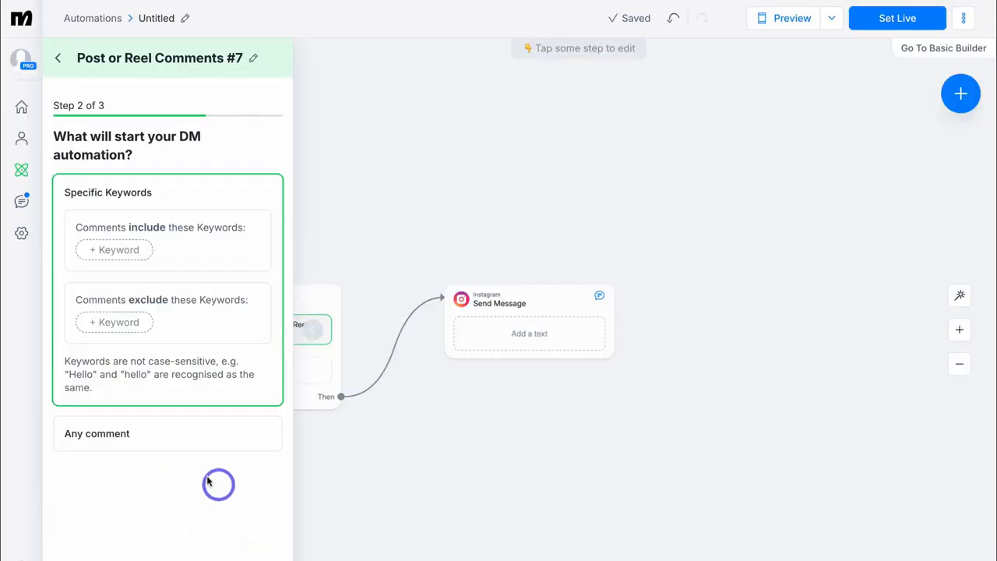
# Let any comment start the DM automation and choose No for the public reply in the feed.
pyautogui.click(156, 436)
pyautogui.click(244, 540)
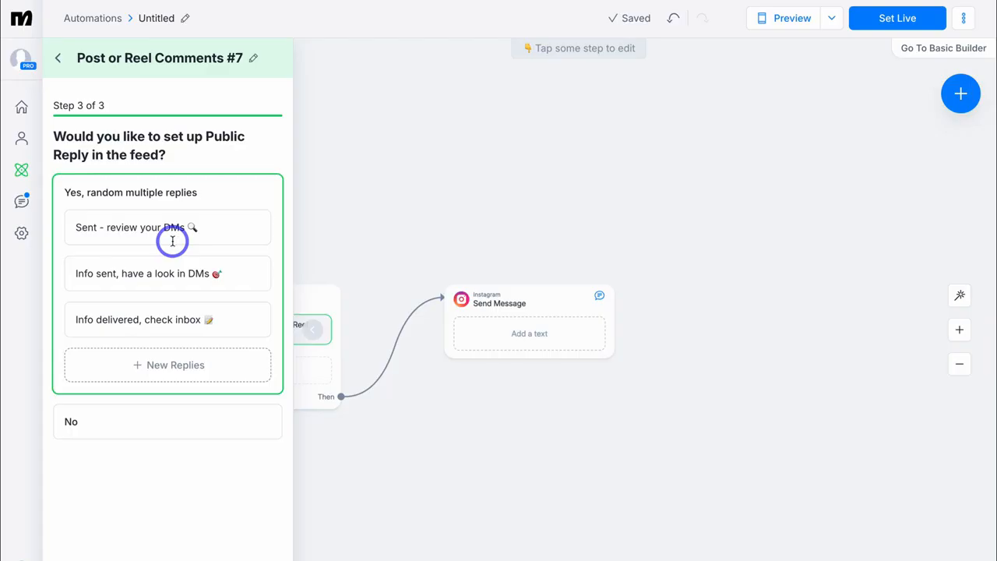
pyautogui.click(138, 421)
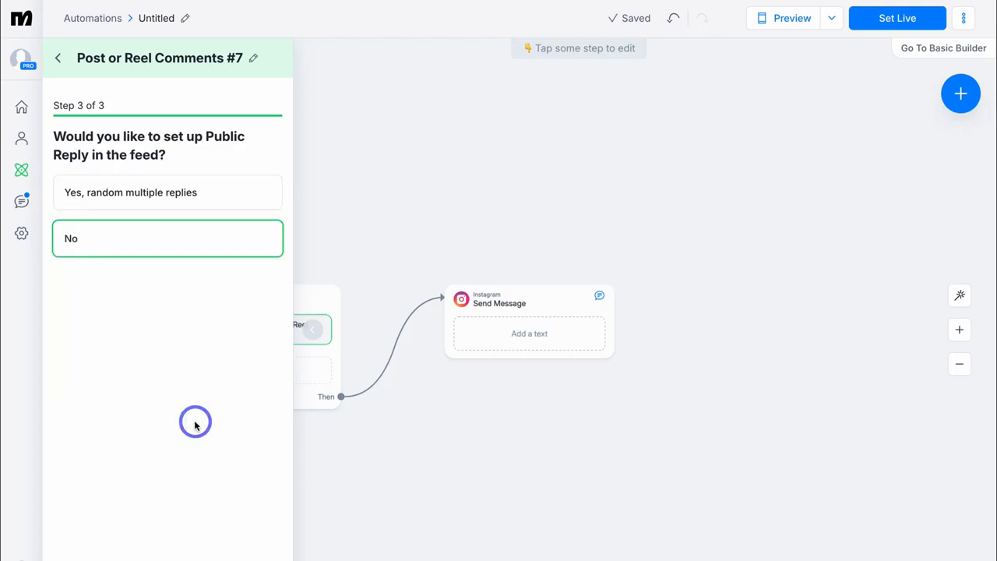
# Save the trigger and write the first message: "Hey! I see you left a comment! Are you interested in learning more about our products?".
pyautogui.click(241, 540)
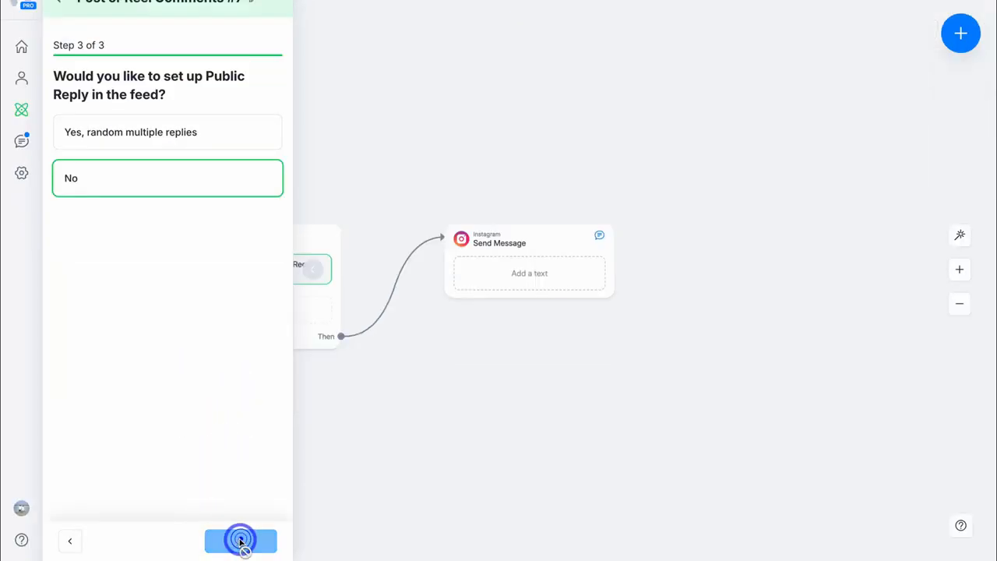
pyautogui.click(369, 519)
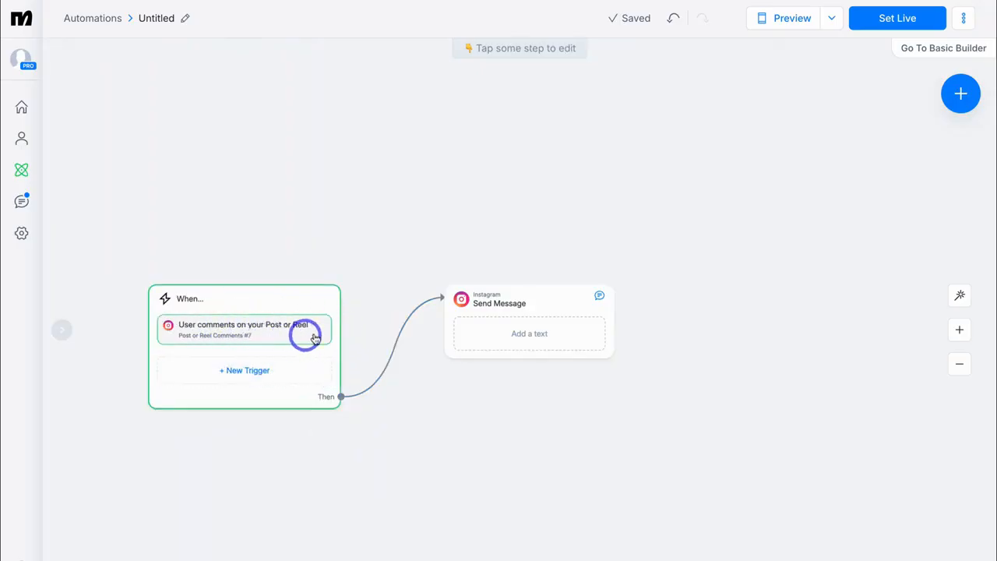
pyautogui.click(521, 337)
pyautogui.click(123, 158)
pyautogui.write('Hey! I see you left a comment! Are you interested in learning more about our products?')
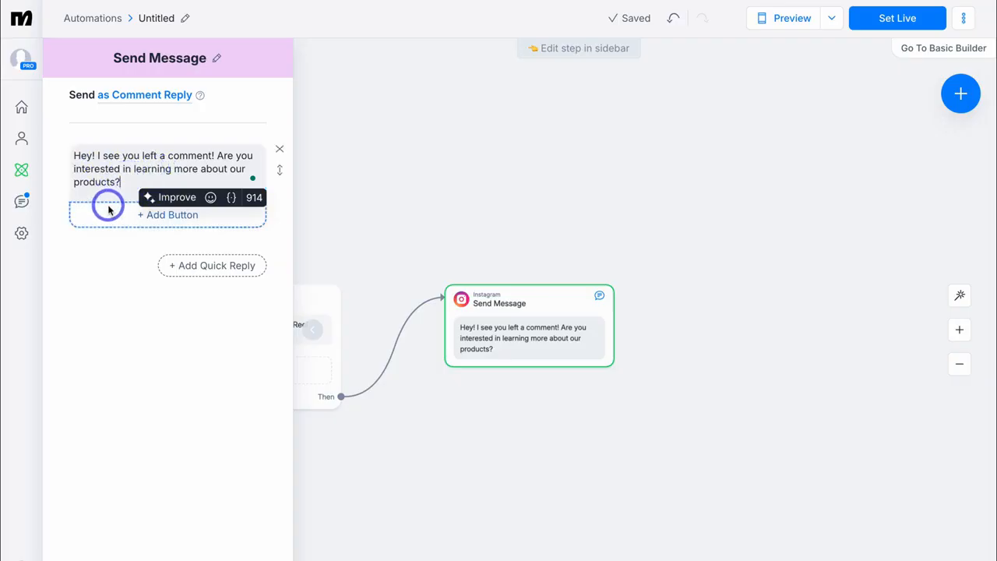
pyautogui.click(133, 218)
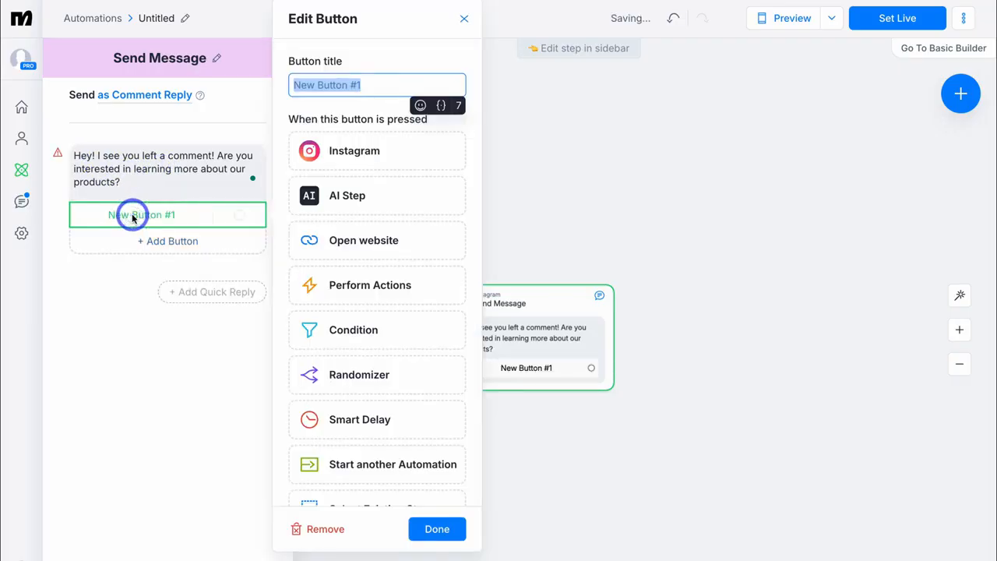
pyautogui.scroll(-1, 396, 205)
pyautogui.scroll(1, 397, 209)
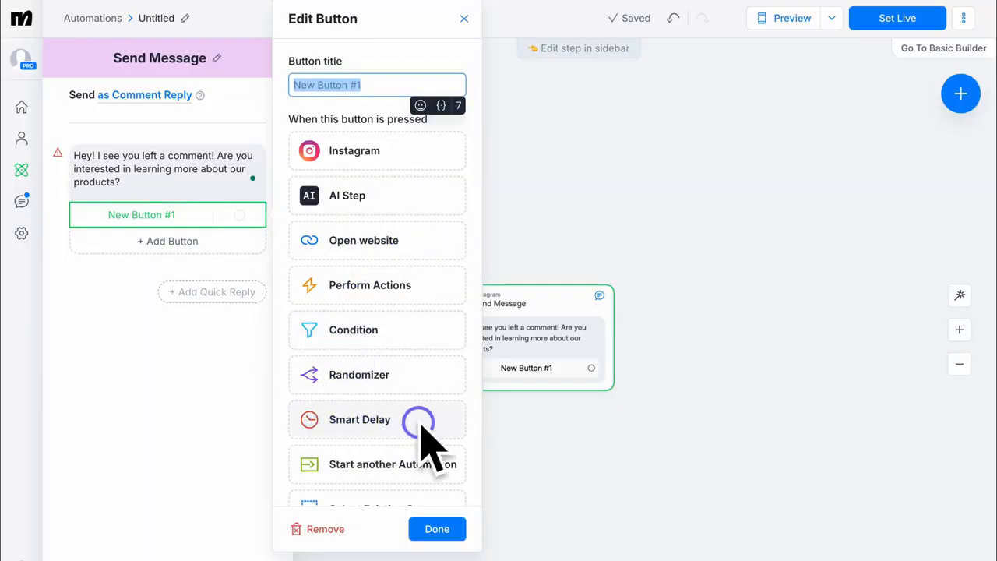
pyautogui.scroll(-1, 405, 421)
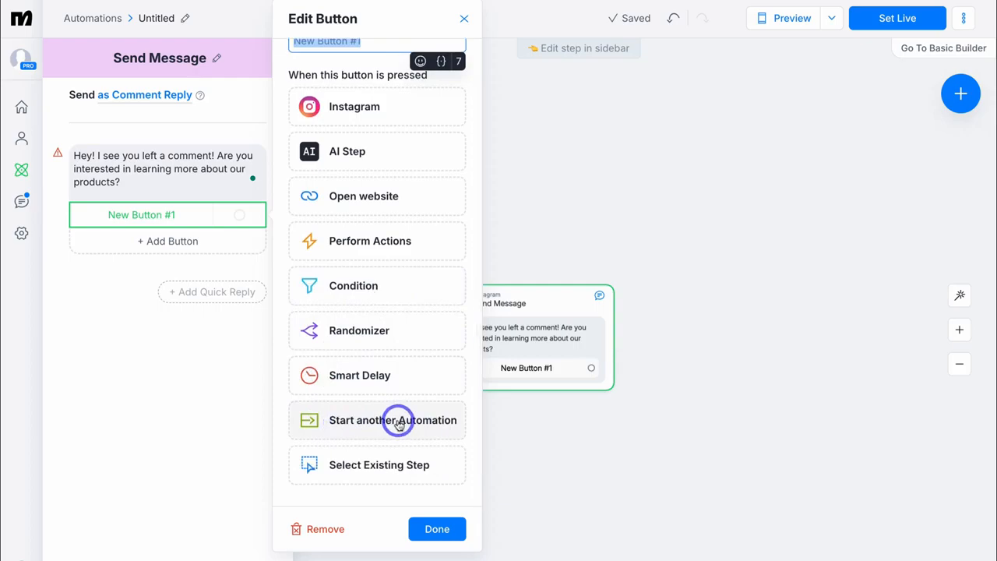
pyautogui.scroll(1, 401, 419)
pyautogui.click(336, 530)
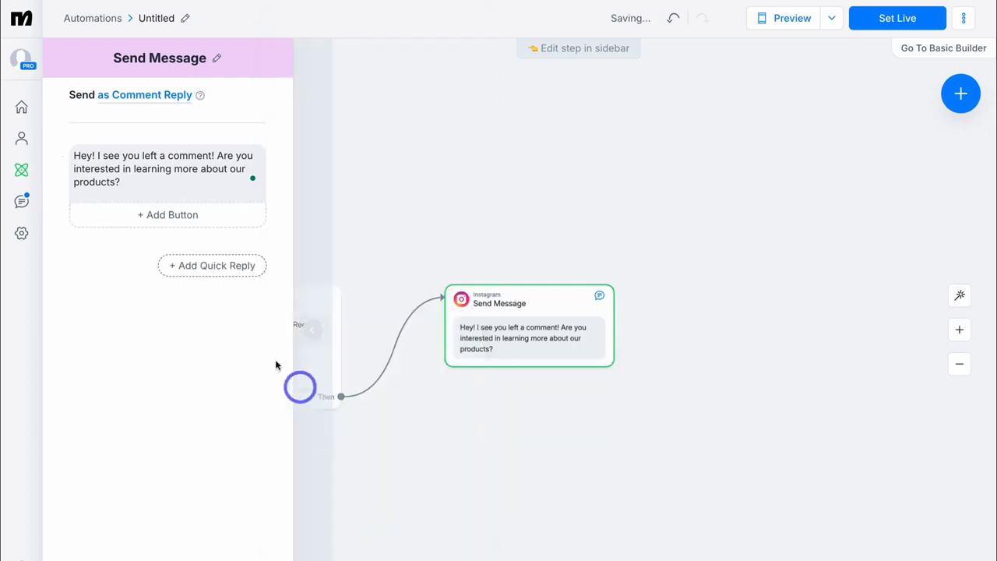
# Add a "Yes" quick reply to the first message that leads to a new Instagram message.
pyautogui.click(217, 266)
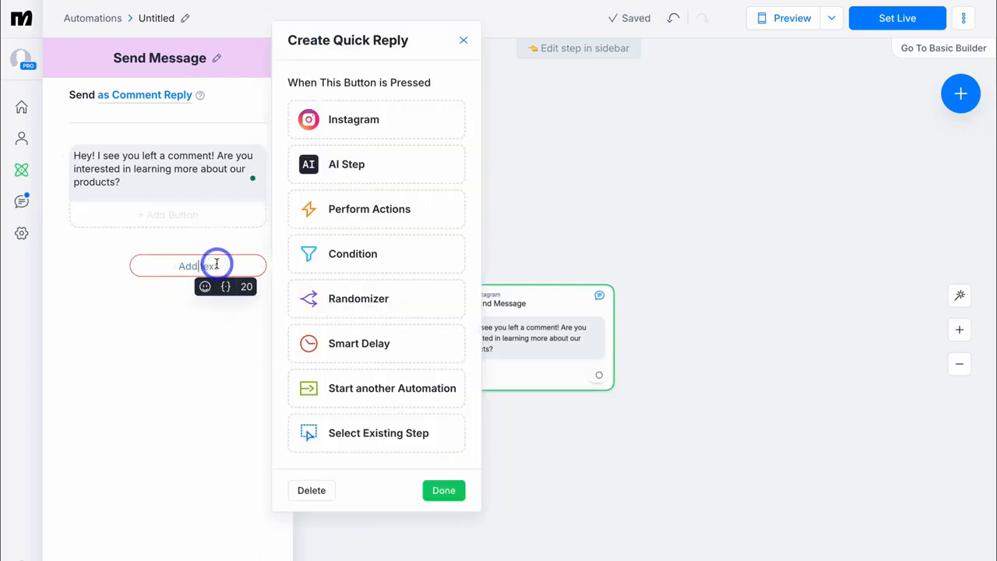
pyautogui.write('Yes')
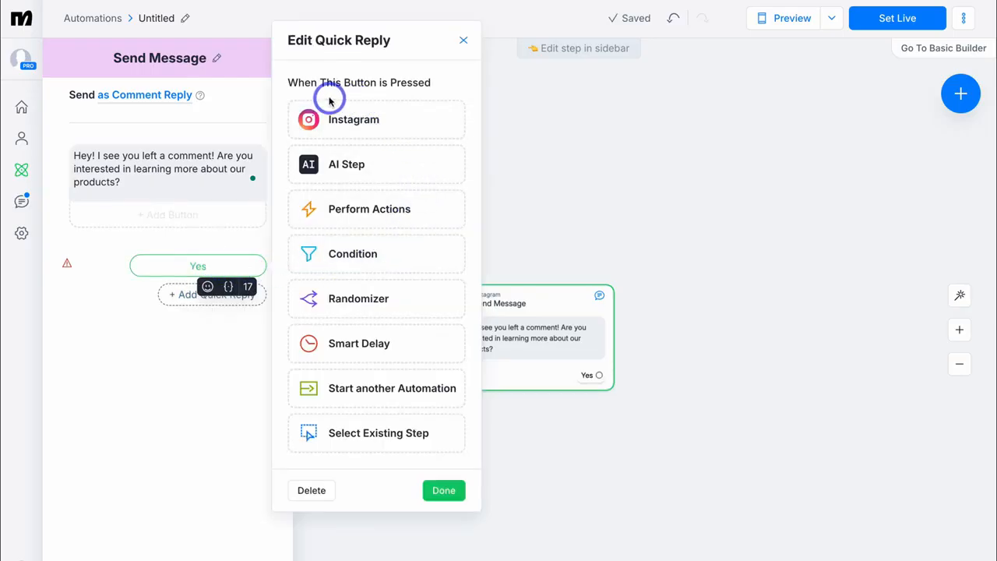
pyautogui.click(407, 121)
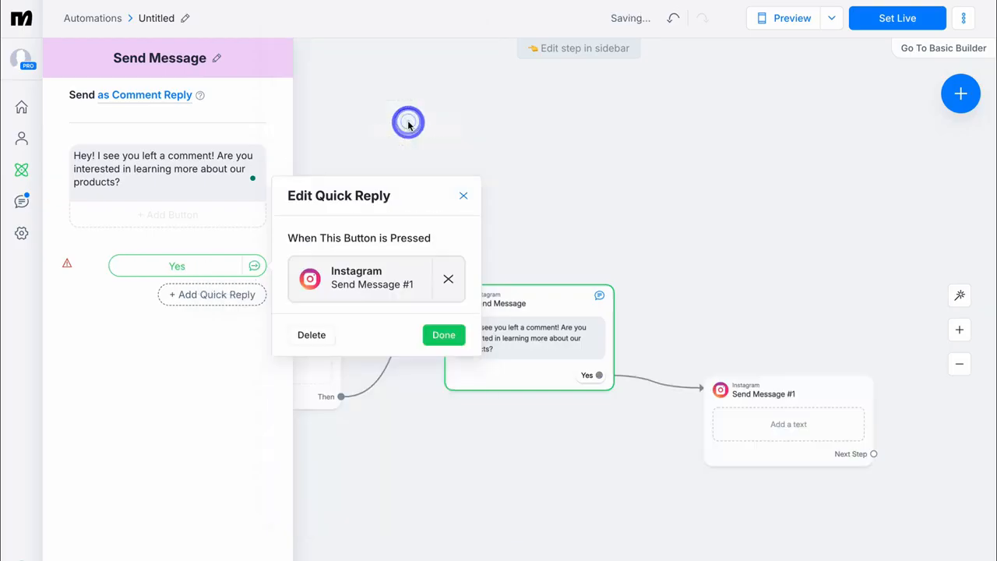
# Write the follow-up message: "I'm glad you're interested in our products! See our most recent product launch!".
pyautogui.click(771, 427)
pyautogui.click(111, 160)
pyautogui.write("I'm glad you're interested in our products! See our most recent product launch!")
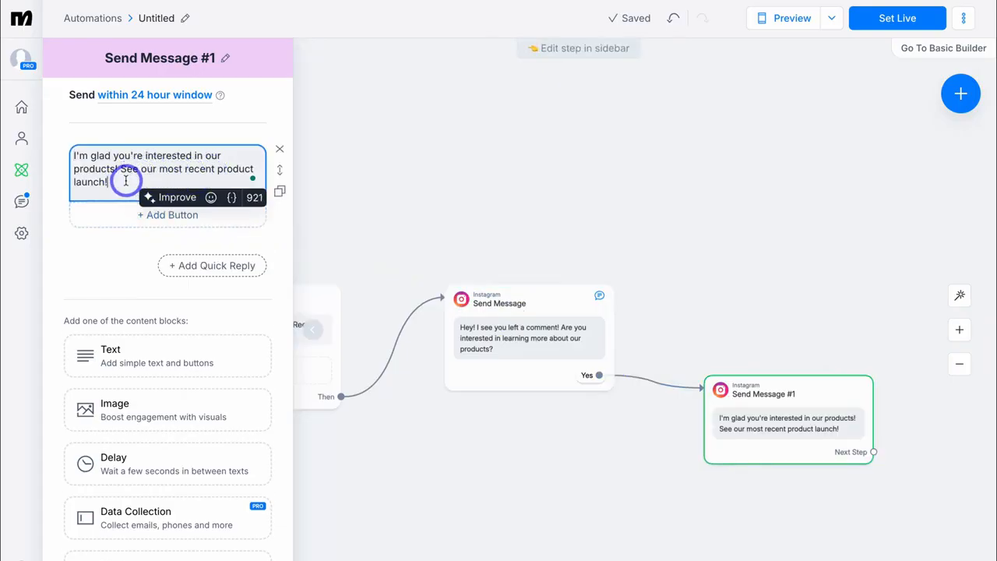
pyautogui.click(145, 218)
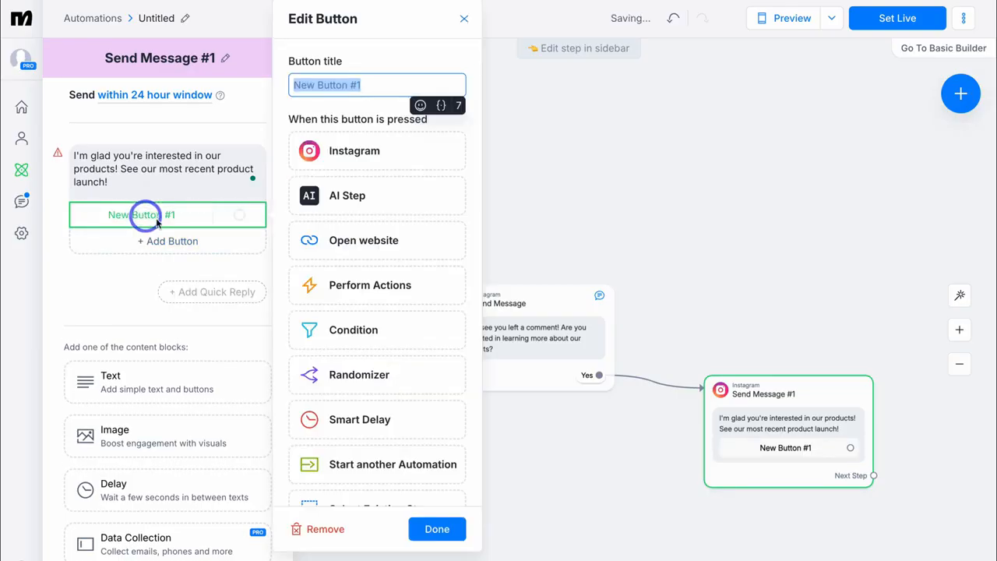
pyautogui.click(396, 248)
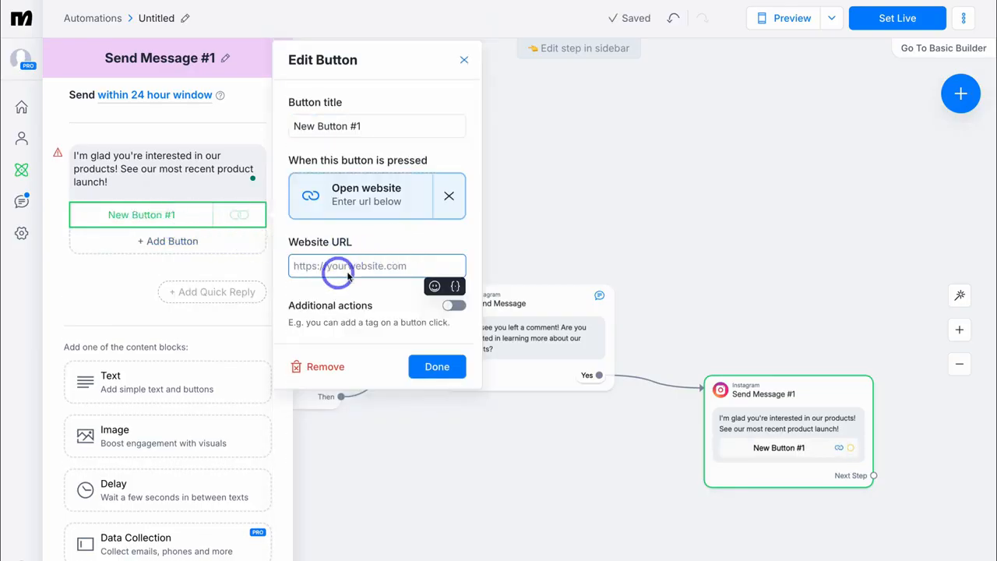
pyautogui.write('https://www.sheetifycrm.com/products/sheetify-google-sheets-crm-template')
pyautogui.moveTo(371, 113); pyautogui.dragTo(291, 115)
pyautogui.write('Sheetify CRM')
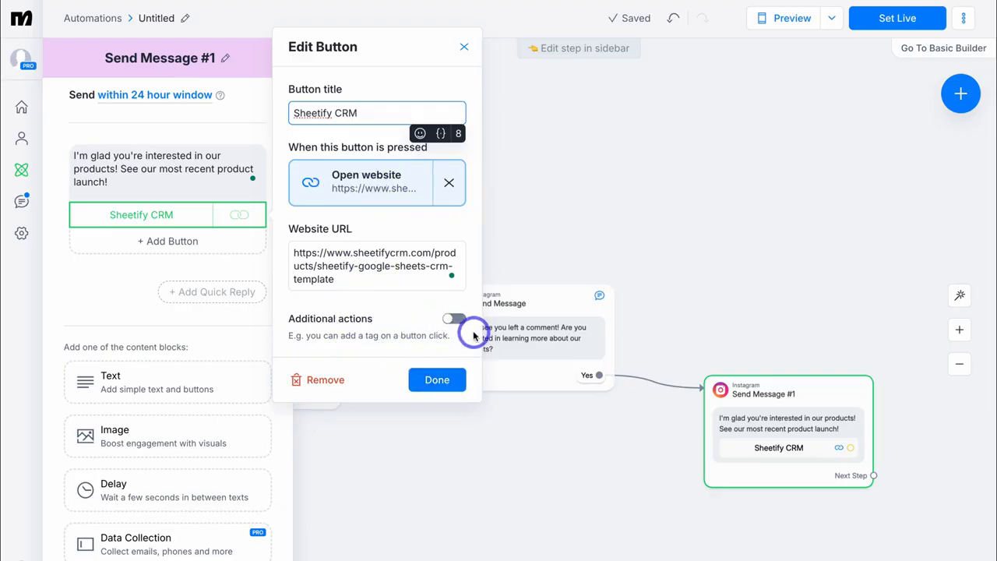
pyautogui.click(435, 379)
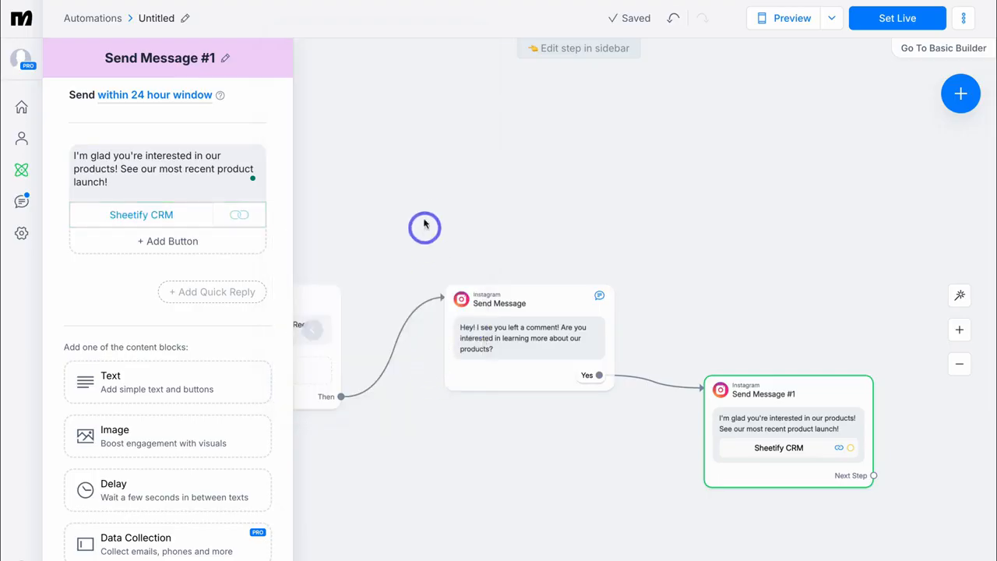
# Rearrange the trigger and the two message blocks higher on the canvas in a descending sequence.
pyautogui.click(423, 218)
pyautogui.moveTo(282, 257); pyautogui.dragTo(336, 180)
pyautogui.click(561, 333)
pyautogui.moveTo(560, 333); pyautogui.dragTo(565, 255)
pyautogui.moveTo(813, 390); pyautogui.dragTo(821, 336)
pyautogui.click(253, 228)
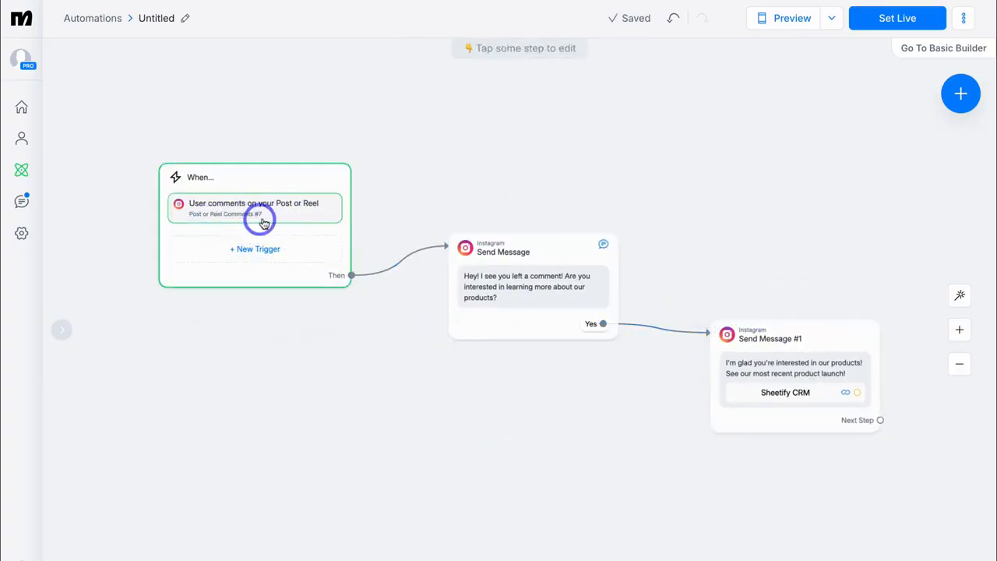
pyautogui.click(460, 256)
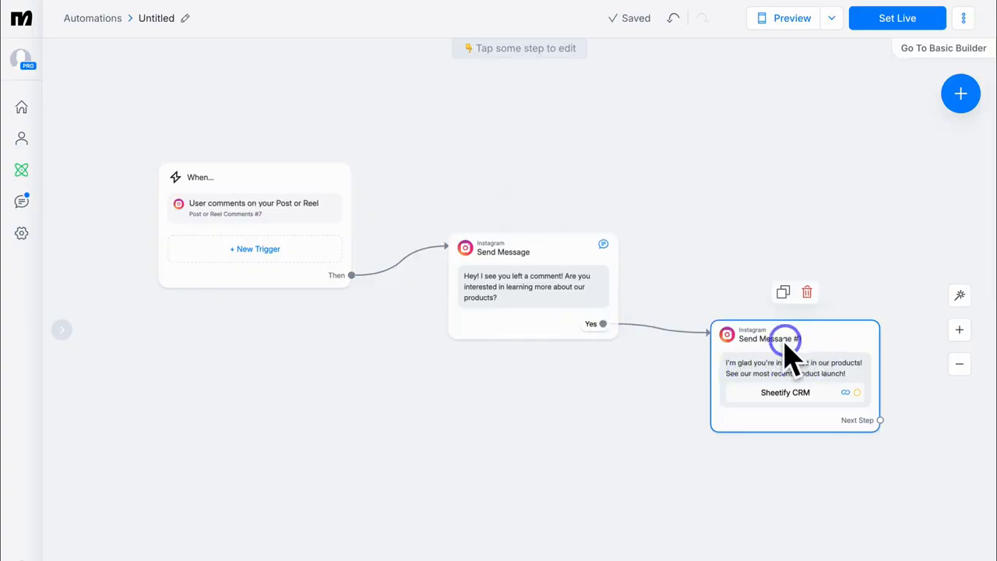
# Rename the follow-up message block to "Product Link".
pyautogui.click(842, 340)
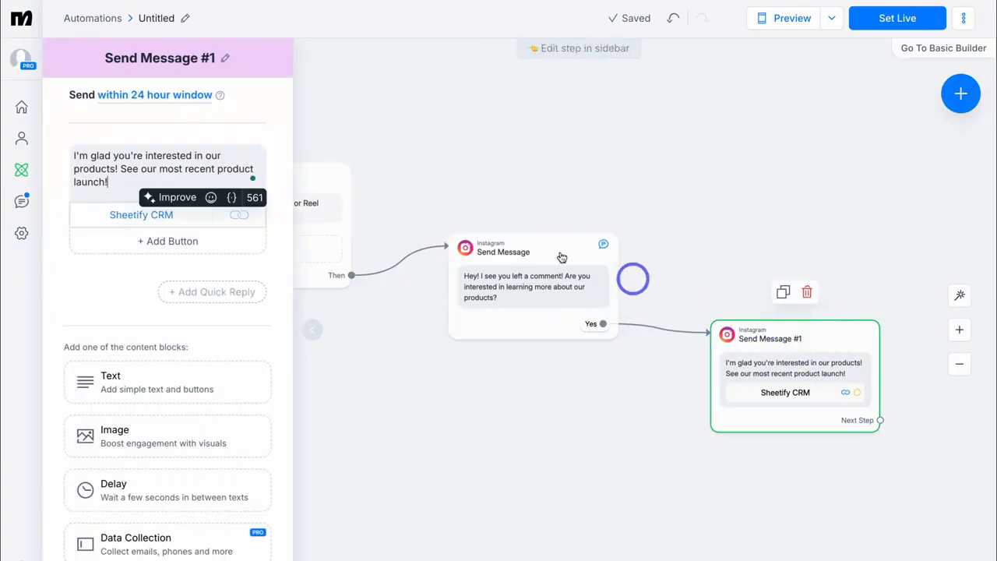
pyautogui.click(227, 61)
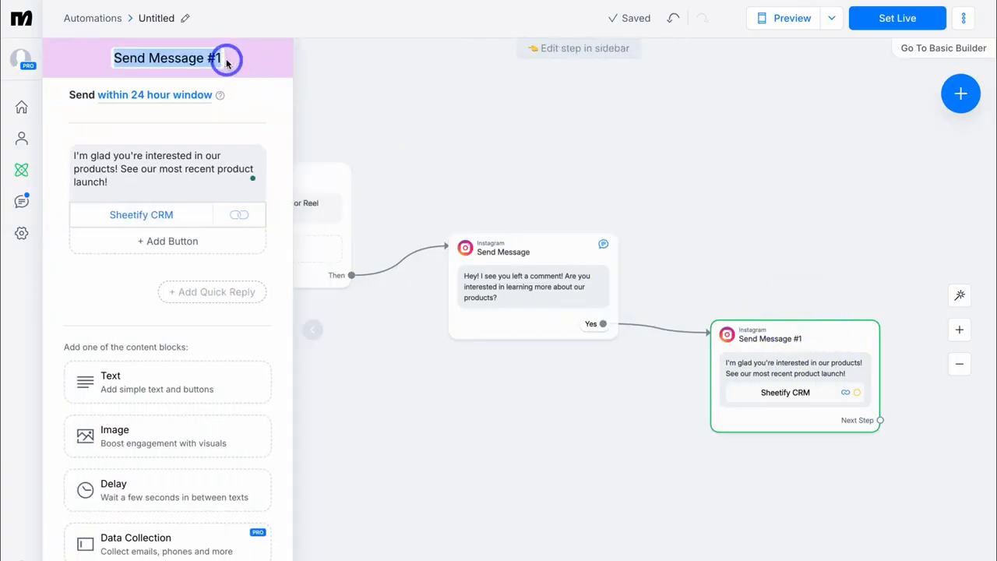
pyautogui.write('Product Link')
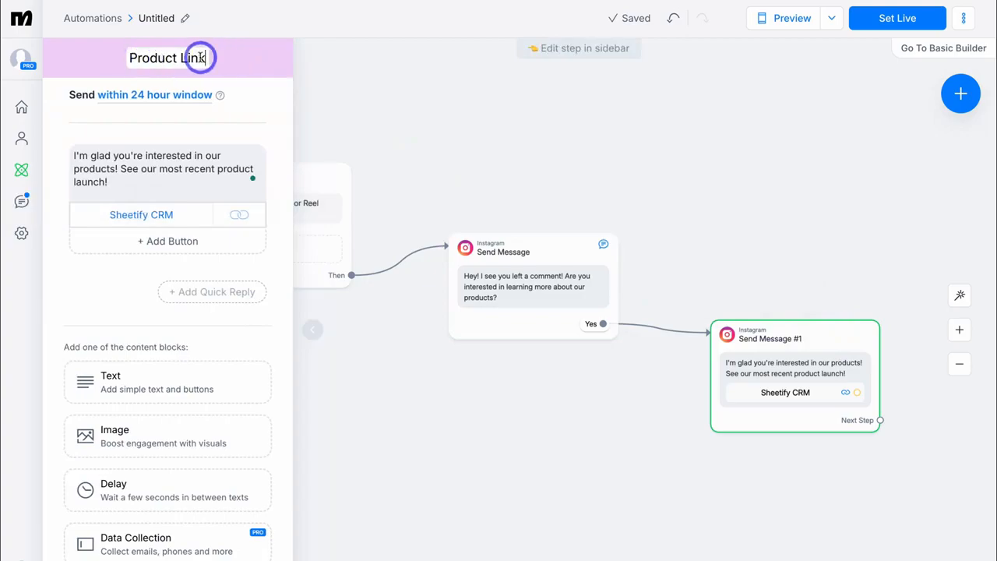
# Add an image block to the Product Link message and upload the second May image from the Sheetify CRM folder.
pyautogui.scroll(-1, 204, 367)
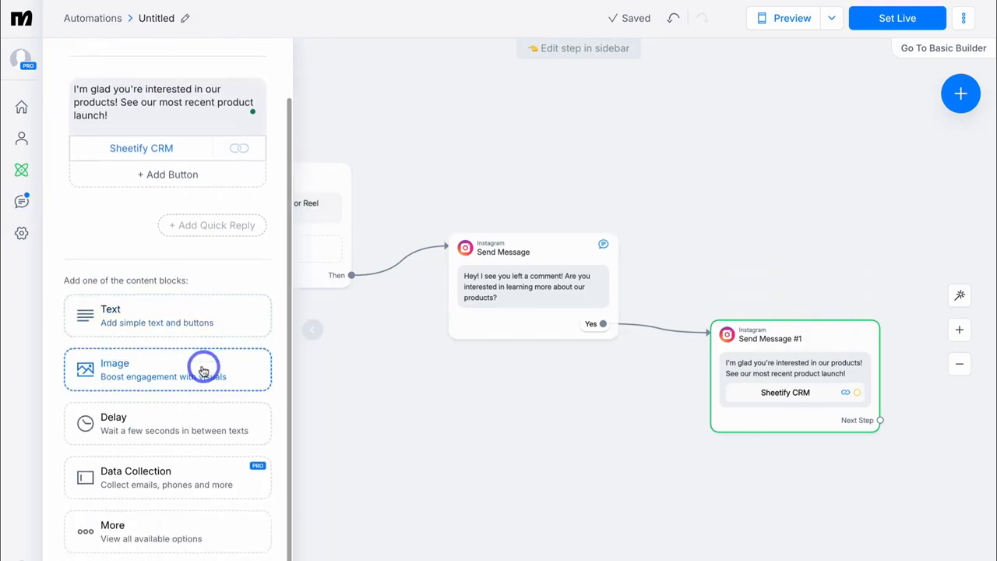
pyautogui.click(203, 369)
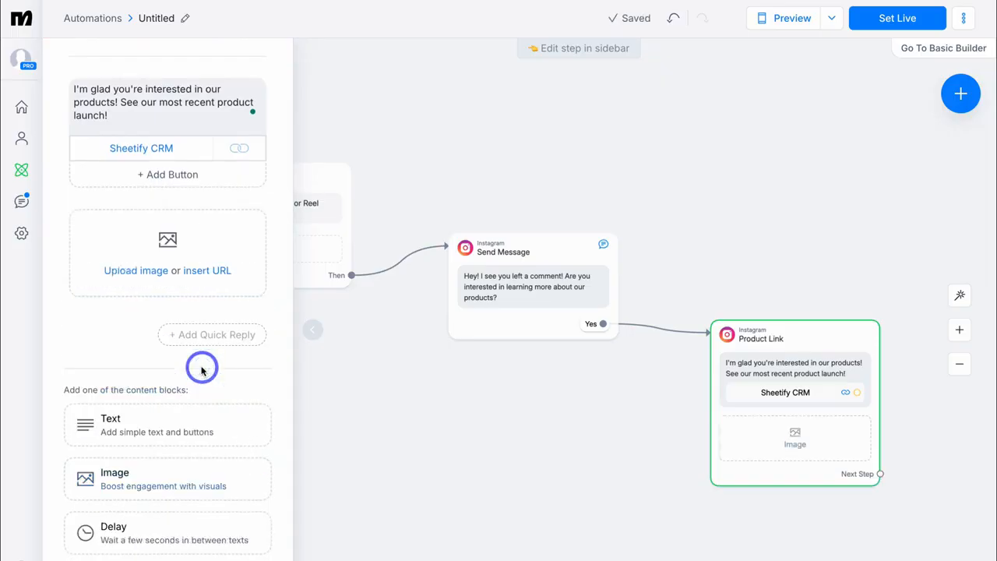
pyautogui.click(134, 273)
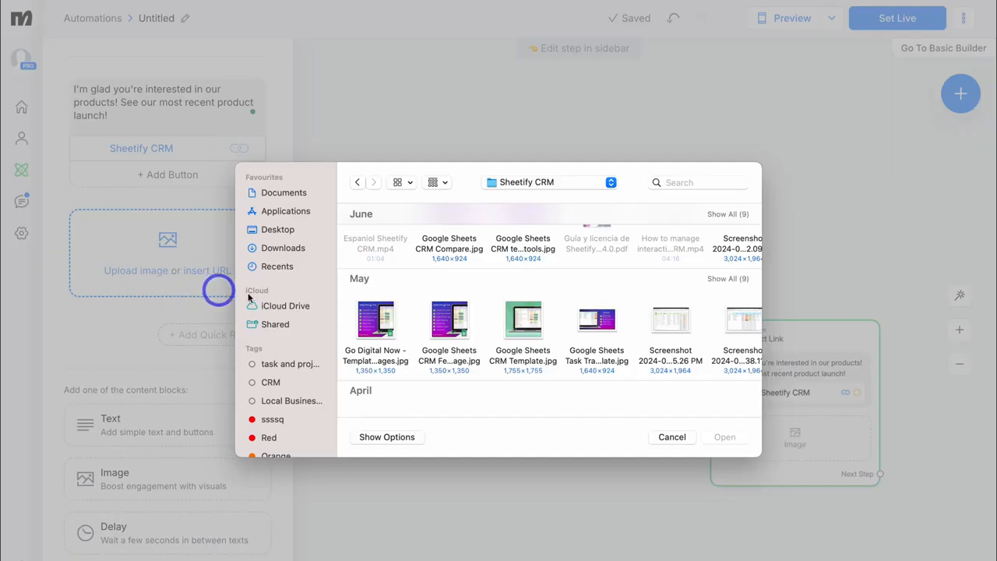
pyautogui.click(449, 321)
pyautogui.click(725, 437)
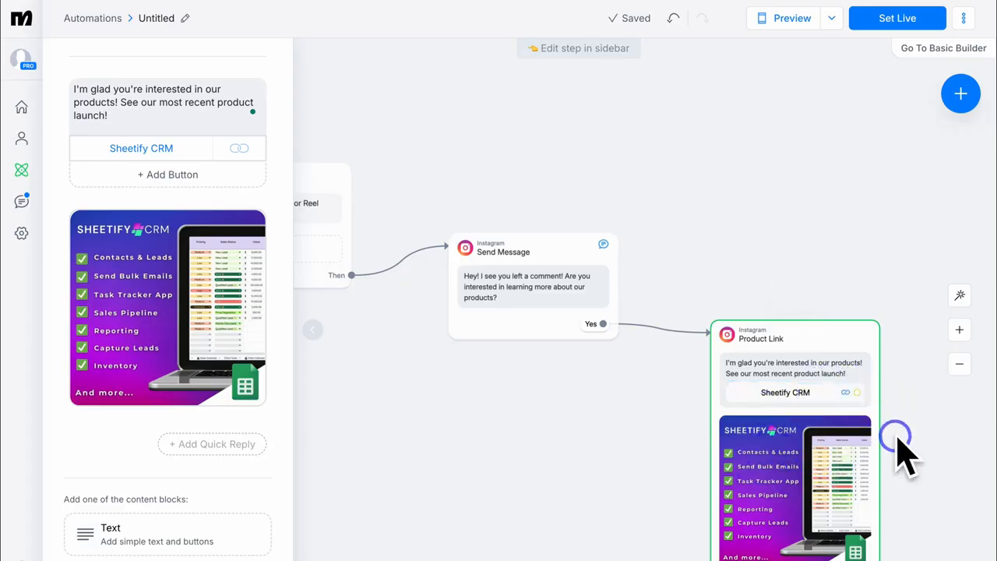
pyautogui.moveTo(911, 429); pyautogui.dragTo(678, 274)
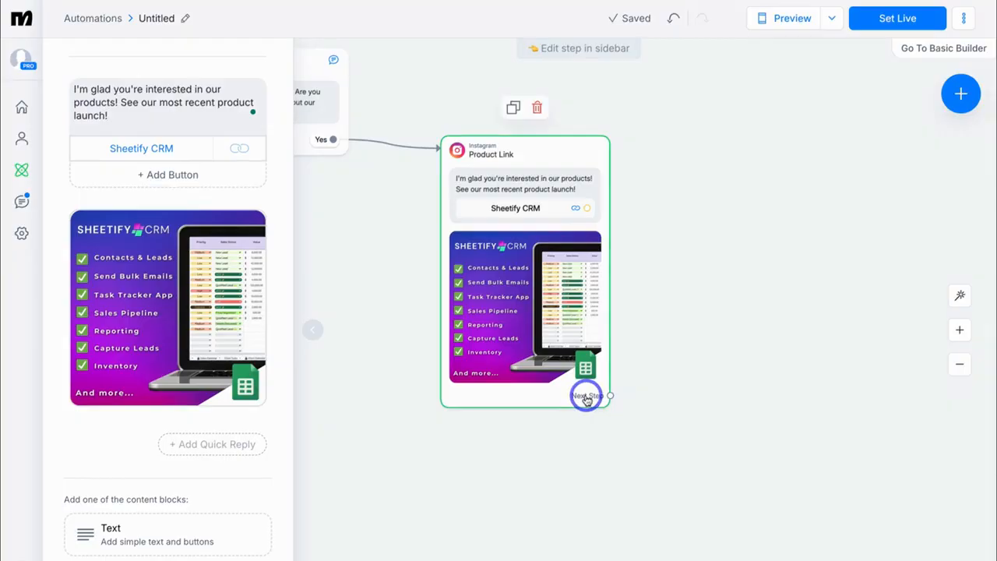
pyautogui.moveTo(611, 396); pyautogui.dragTo(844, 381)
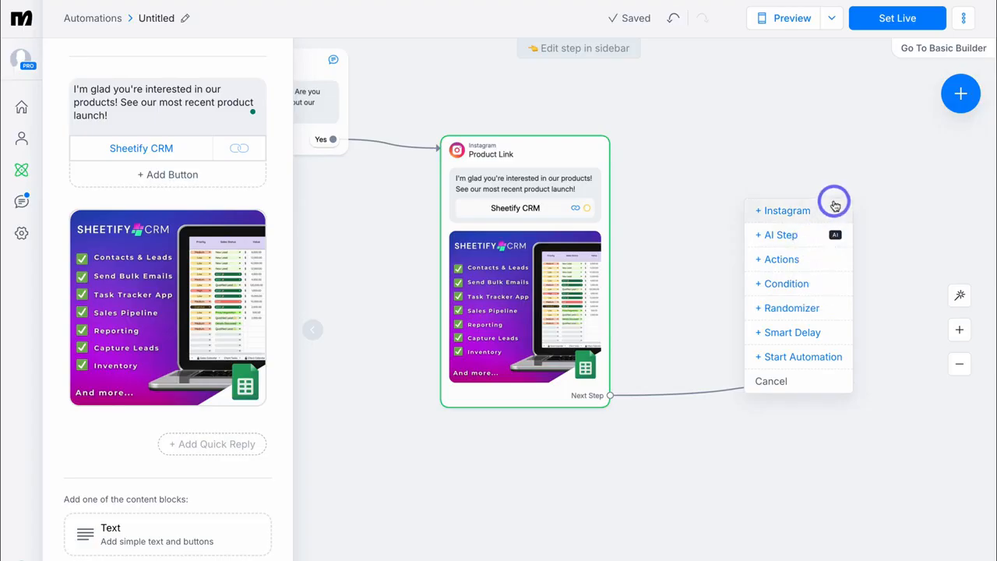
pyautogui.click(788, 260)
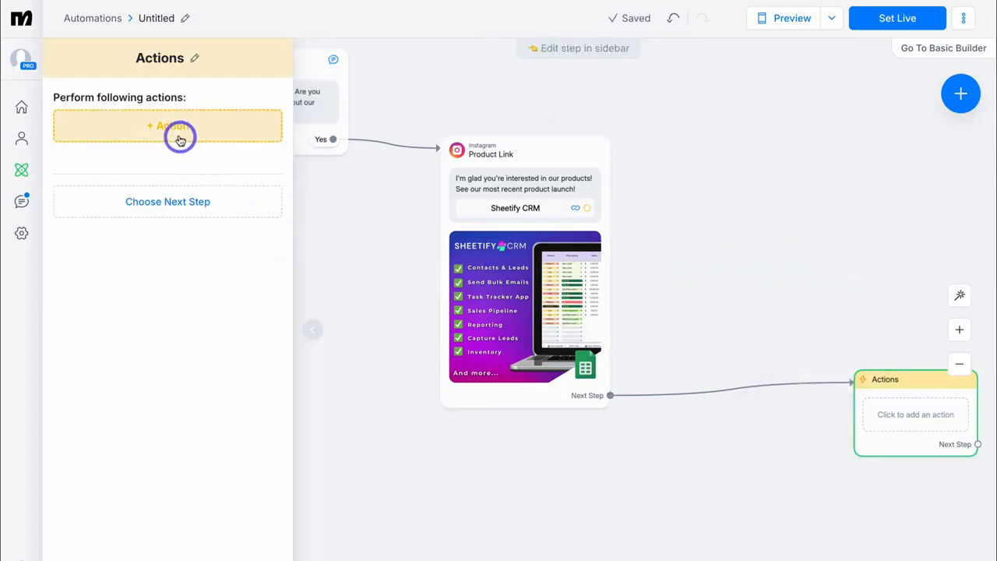
pyautogui.click(180, 139)
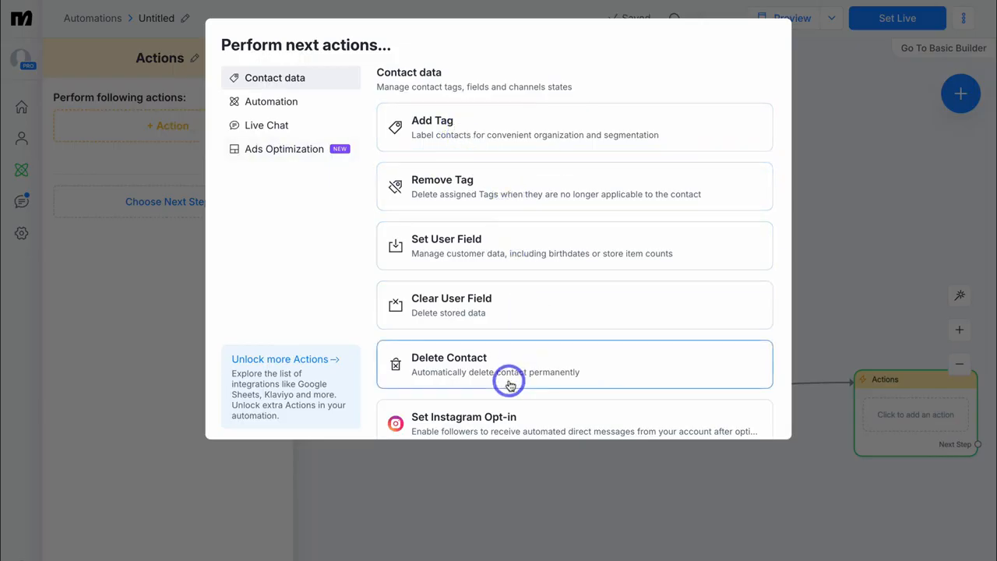
pyautogui.click(844, 214)
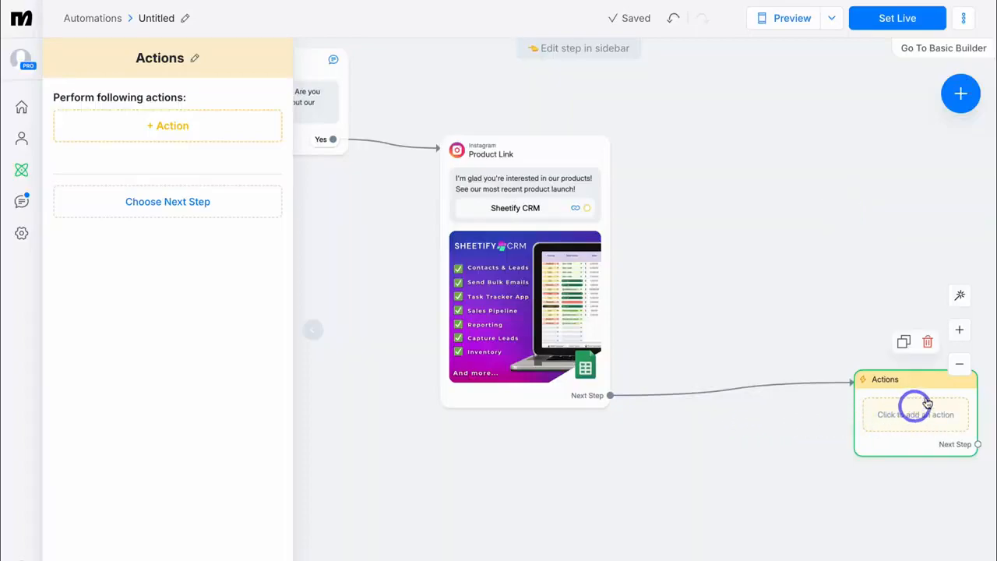
pyautogui.click(927, 345)
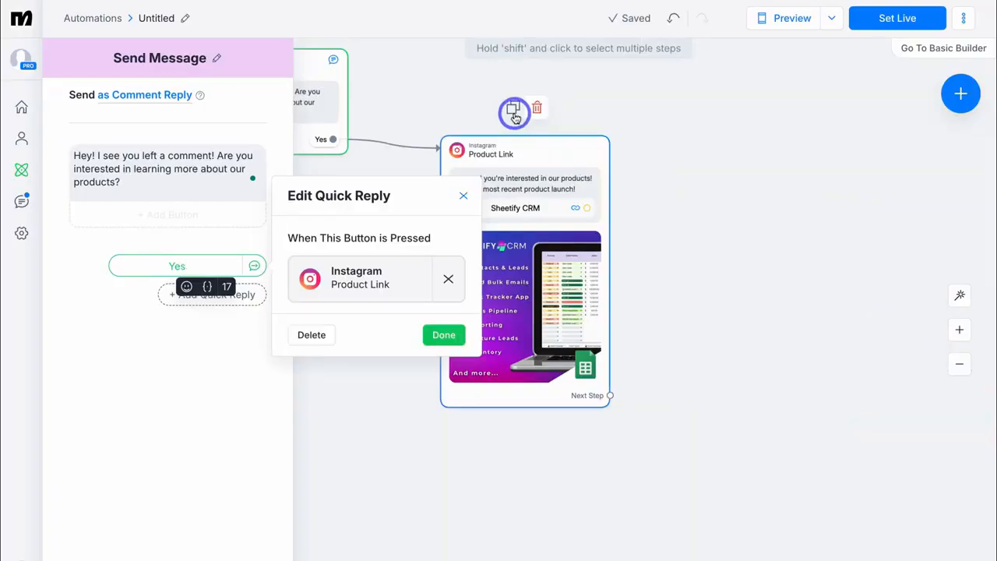
# Preview the automation's chat, answering "Yes" to the first message, and close the preview.
pyautogui.click(695, 207)
pyautogui.moveTo(695, 207); pyautogui.dragTo(848, 287)
pyautogui.moveTo(430, 301); pyautogui.dragTo(512, 335)
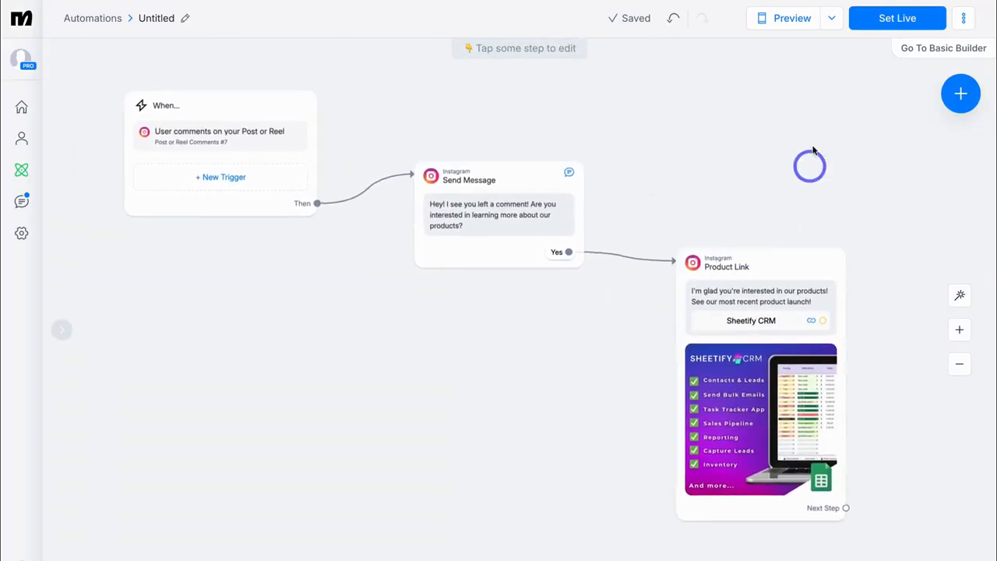
pyautogui.click(778, 26)
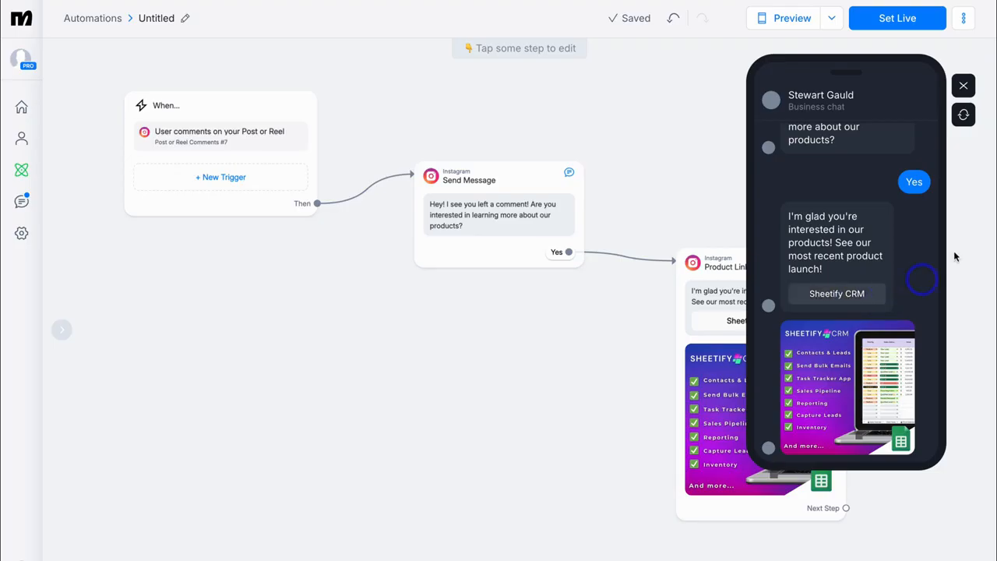
pyautogui.click(964, 85)
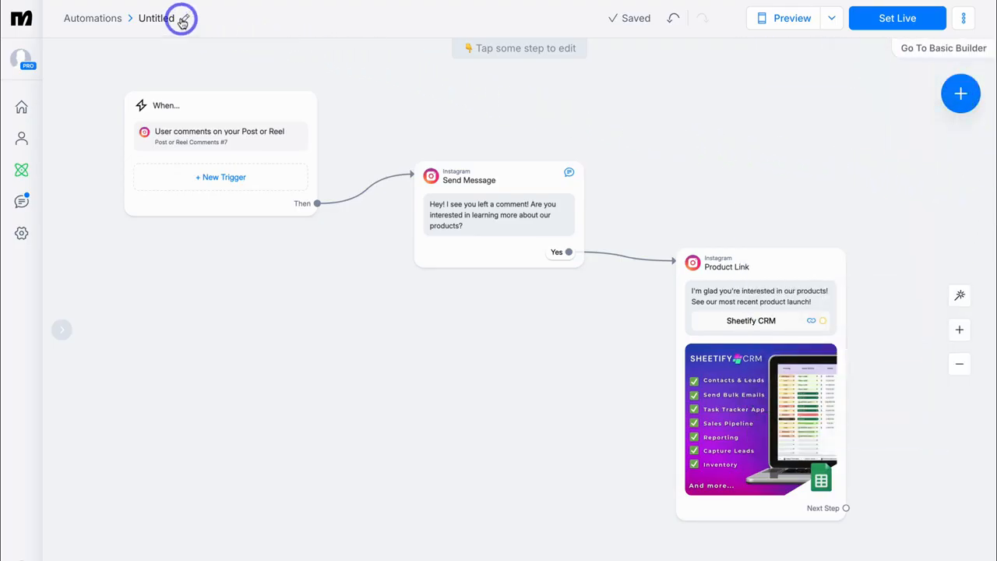
# Name the automation "New Product Launch" and set it live.
pyautogui.write('New Product Launch')
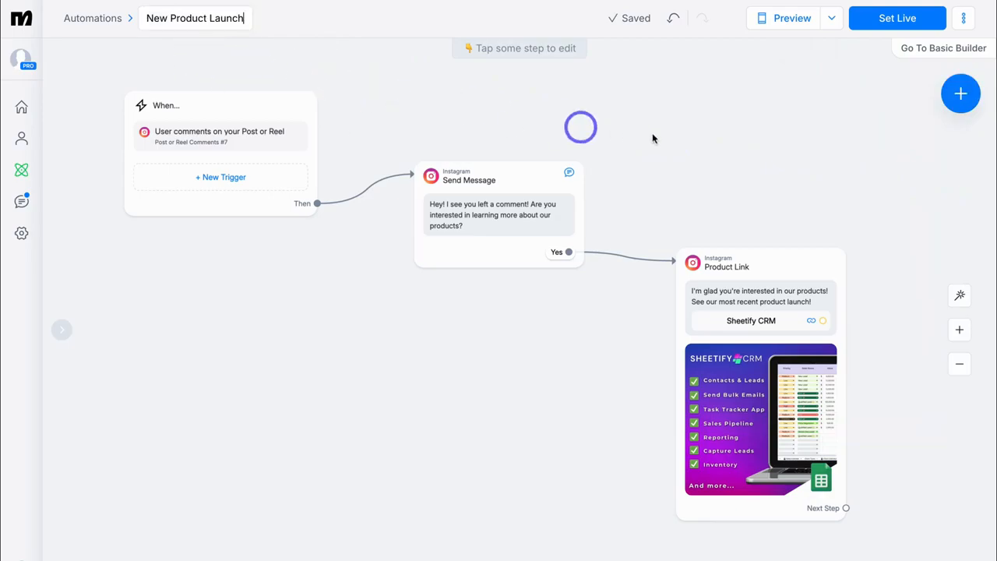
pyautogui.click(867, 25)
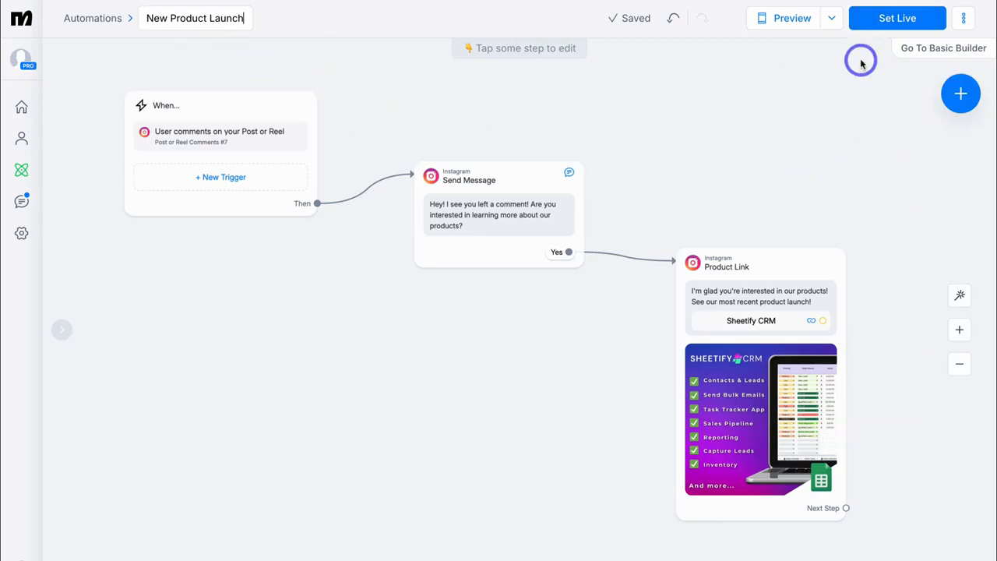